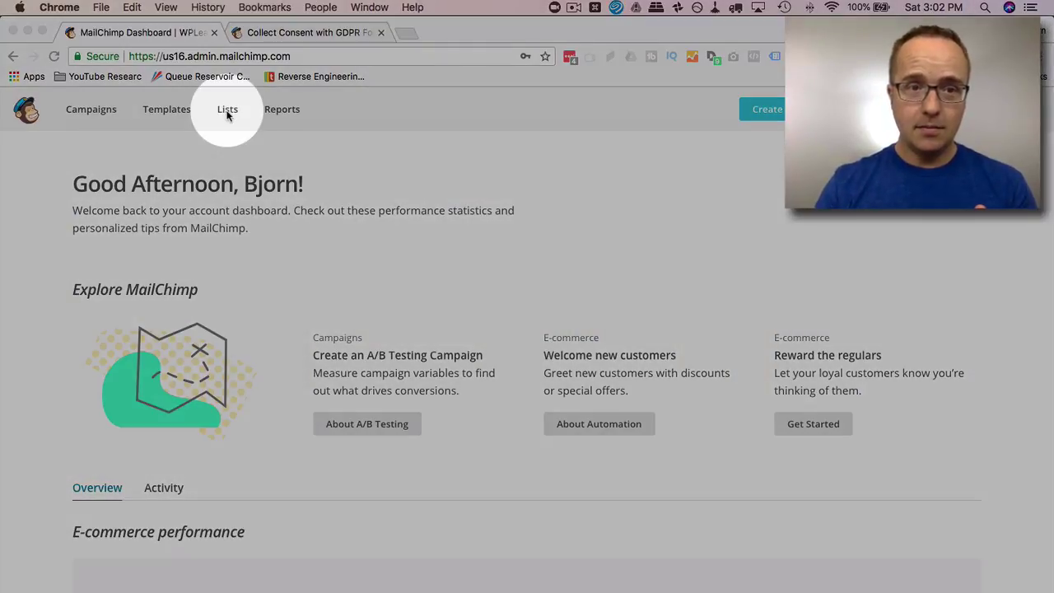
- Go to the Lists overview showing CF7 Mailchimp LIst, WPLearningLab Secondary and WP PHD Test
{"action": "left_click", "coordinate": [227, 109]}
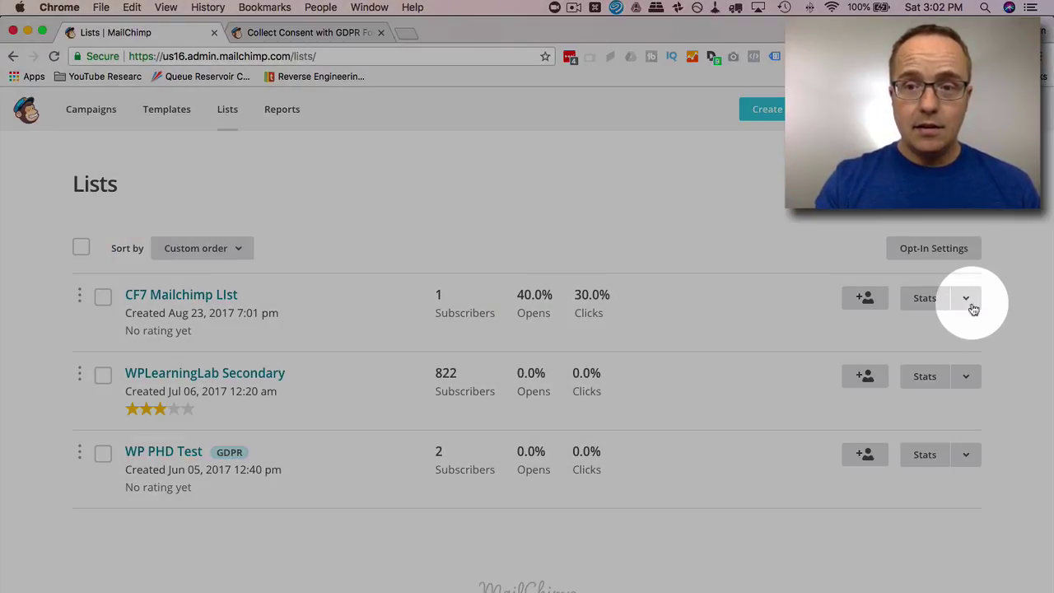
- Turn on Enable GDPR fields in CF7 Mailchimp LIst's List name & defaults settings and save
{"action": "left_click", "coordinate": [967, 301]}
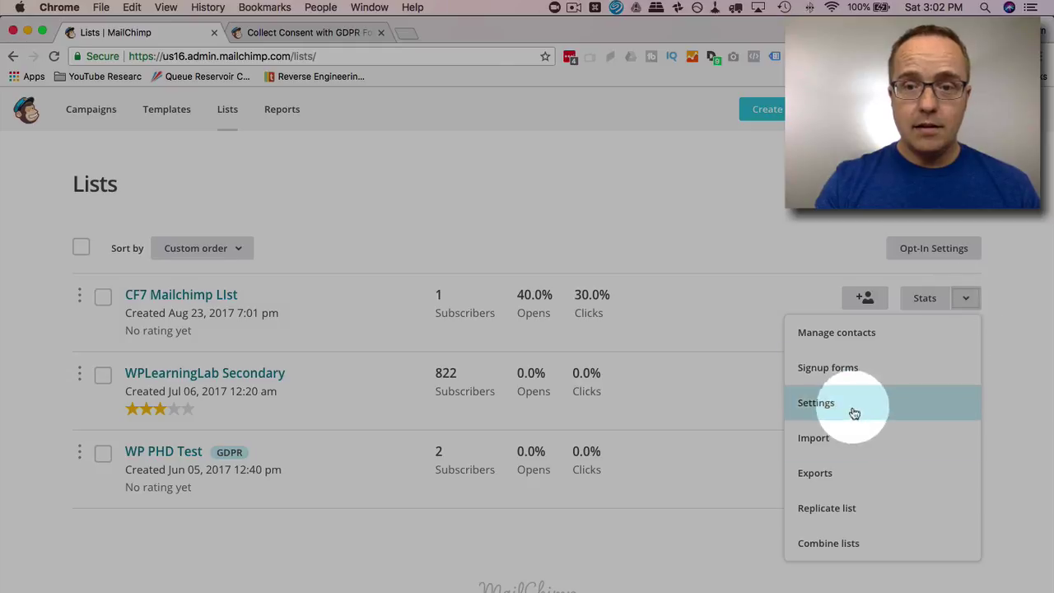
{"action": "left_click", "coordinate": [827, 403]}
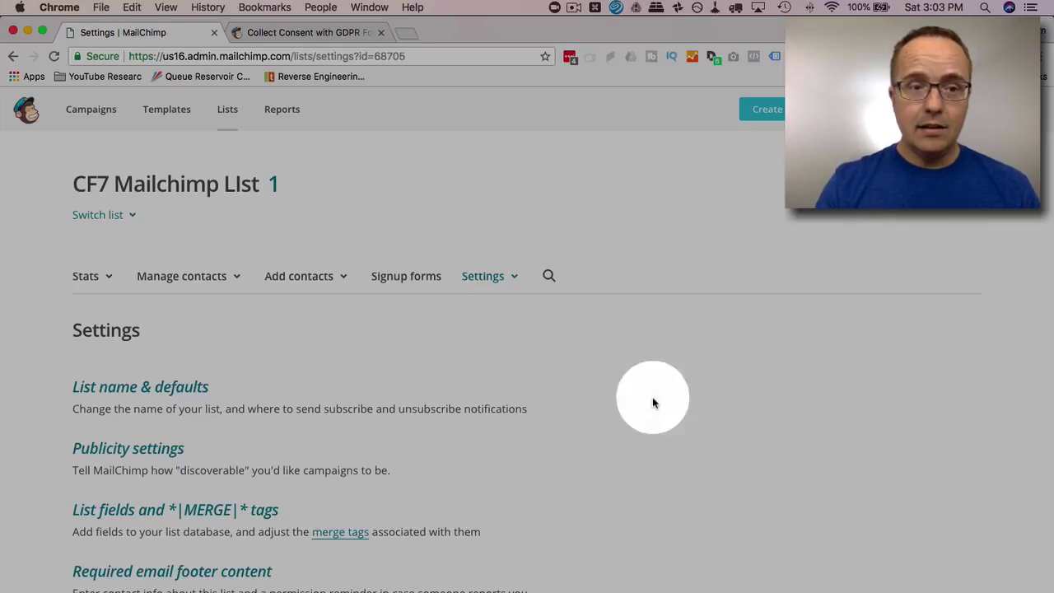
{"action": "left_click", "coordinate": [162, 388]}
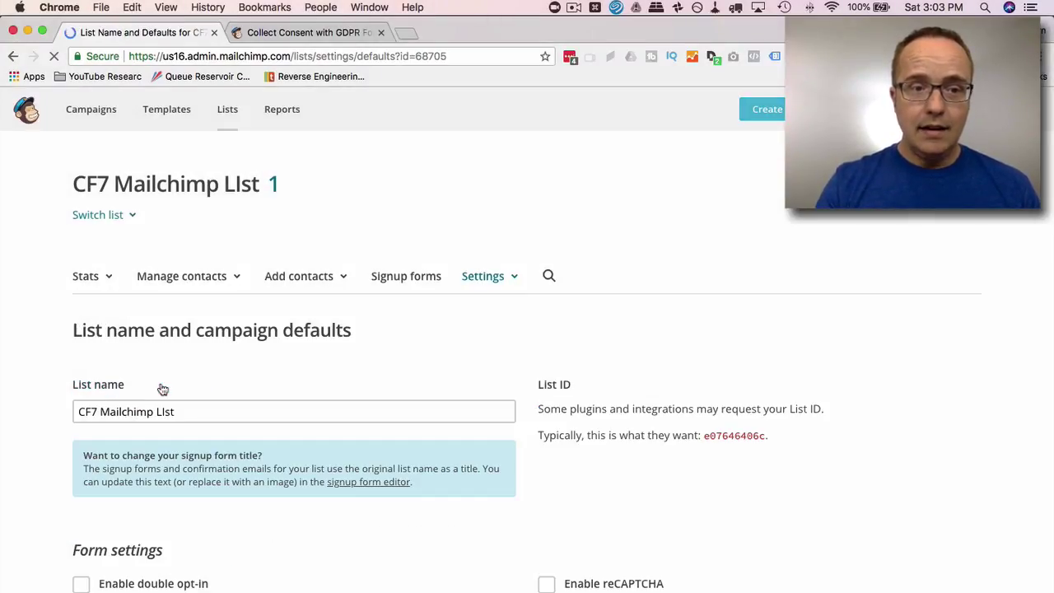
{"action": "scroll", "coordinate": [366, 349], "scroll_direction": "down", "scroll_amount": 2}
{"action": "scroll", "coordinate": [366, 349], "scroll_direction": "down", "scroll_amount": 2}
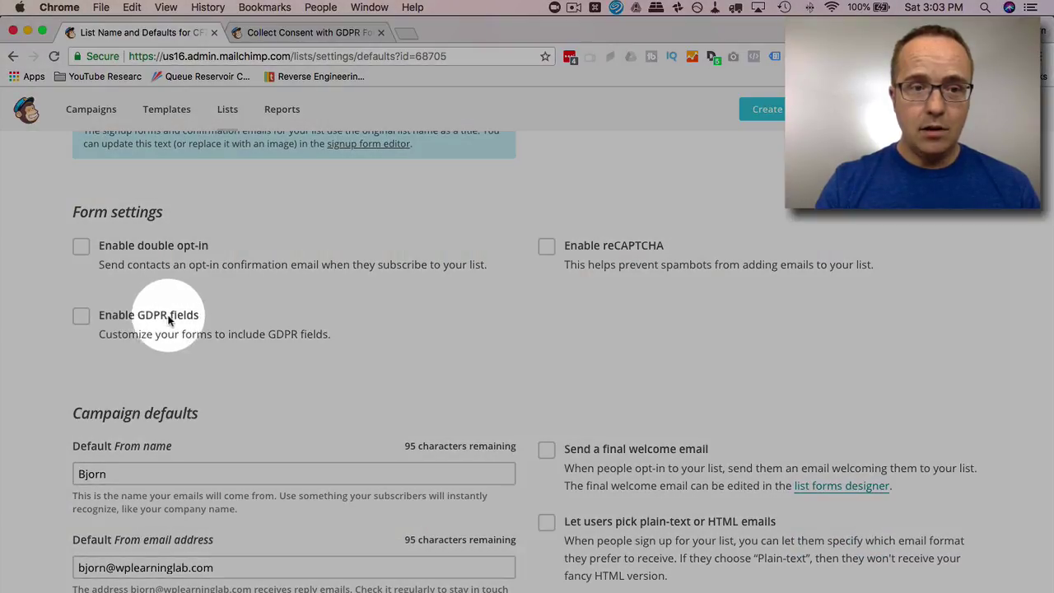
{"action": "left_click", "coordinate": [81, 316]}
{"action": "scroll", "coordinate": [259, 353], "scroll_direction": "down", "scroll_amount": 8}
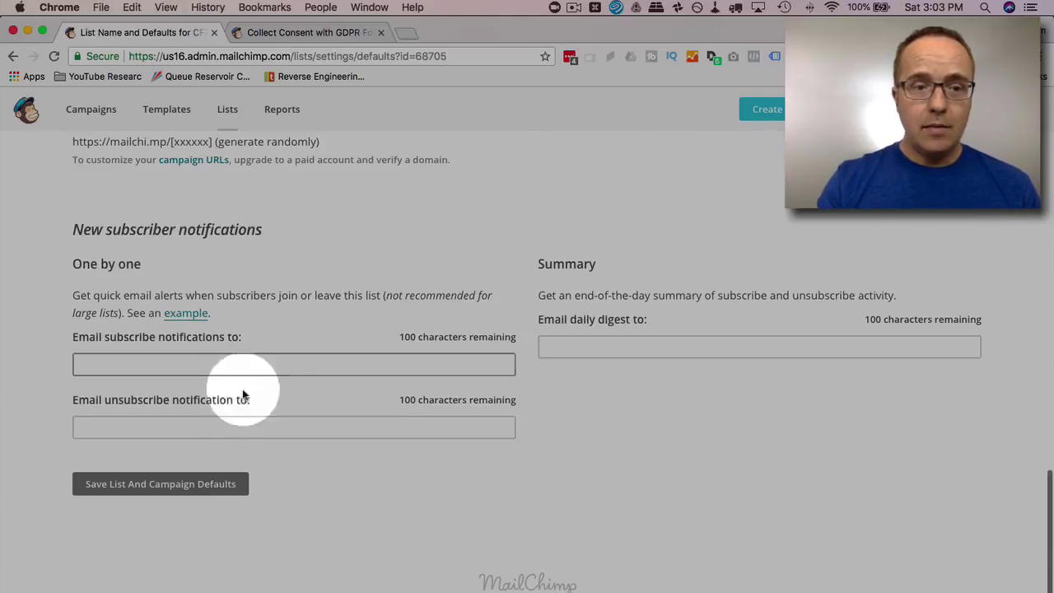
{"action": "left_click", "coordinate": [151, 487]}
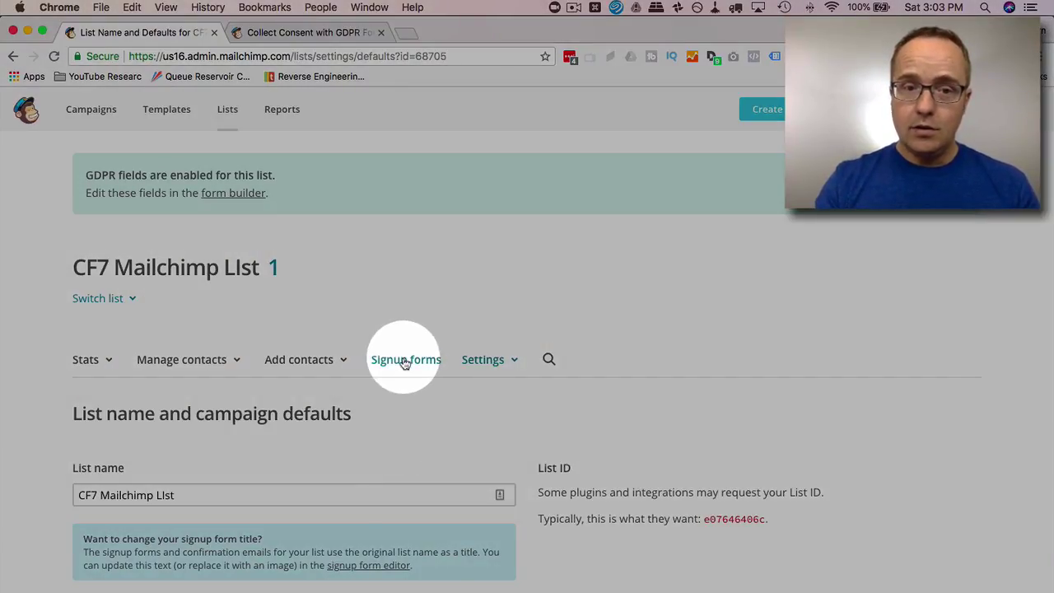
- Open CF7 Mailchimp LIst's signup form in the form builder and find the Marketing Permissions field
{"action": "left_click", "coordinate": [405, 363]}
{"action": "scroll", "coordinate": [173, 379], "scroll_direction": "down", "scroll_amount": 3}
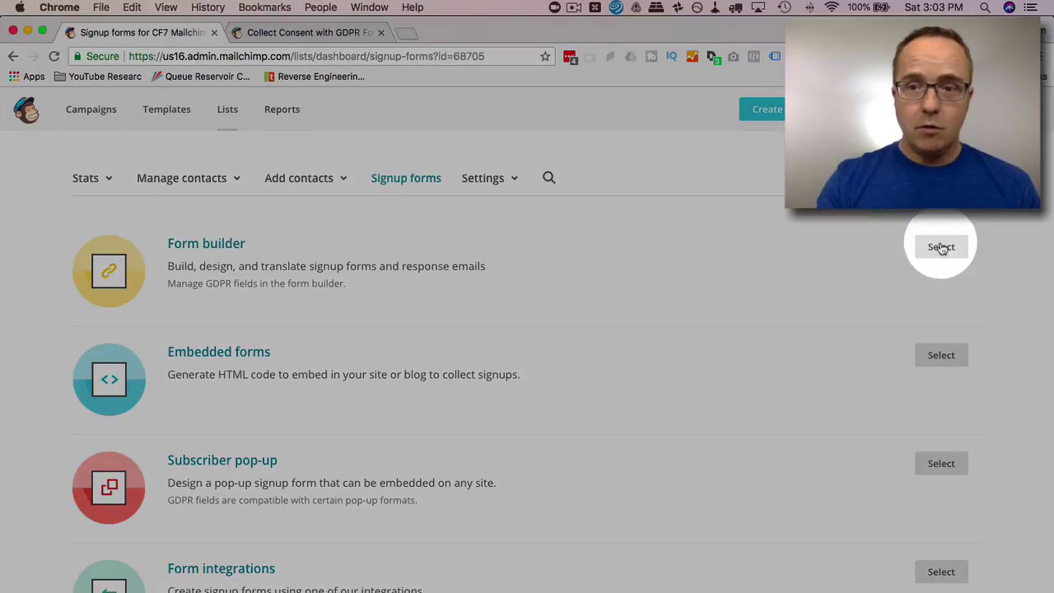
{"action": "left_click", "coordinate": [940, 247]}
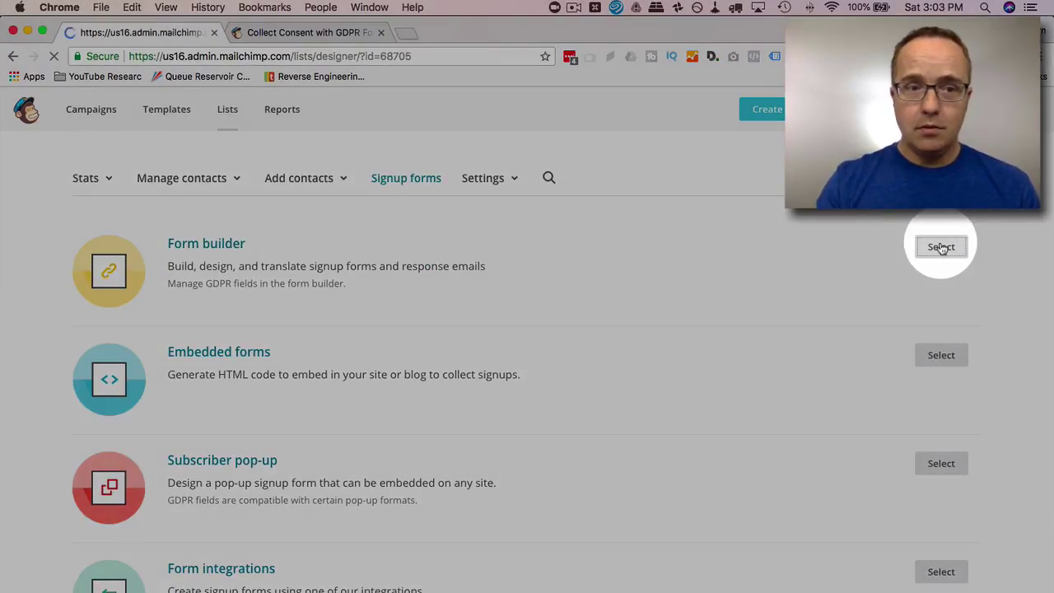
{"action": "scroll", "coordinate": [58, 297], "scroll_direction": "down", "scroll_amount": 10}
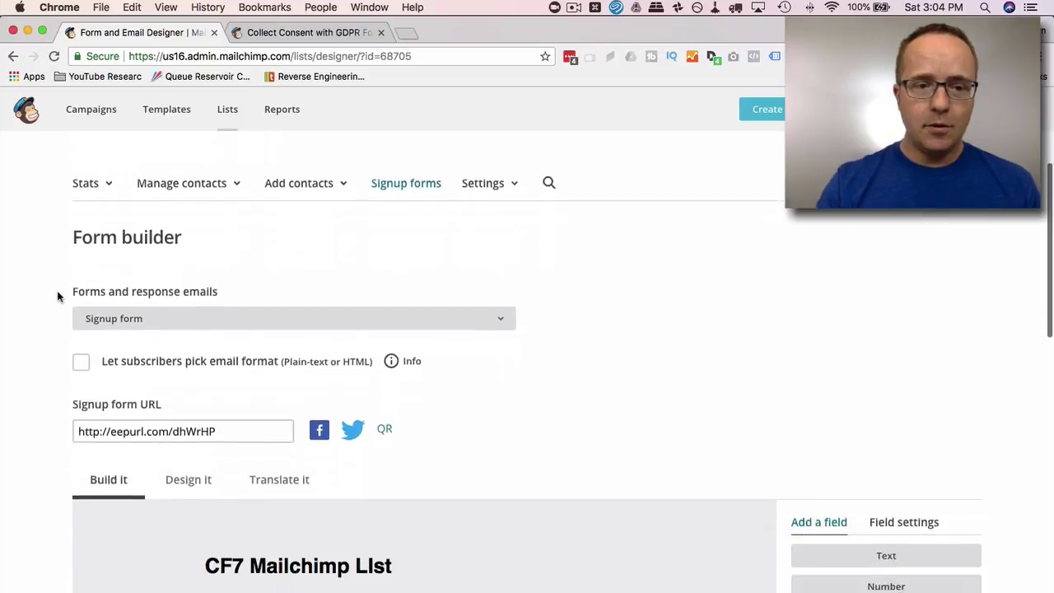
{"action": "scroll", "coordinate": [57, 297], "scroll_direction": "down", "scroll_amount": 1}
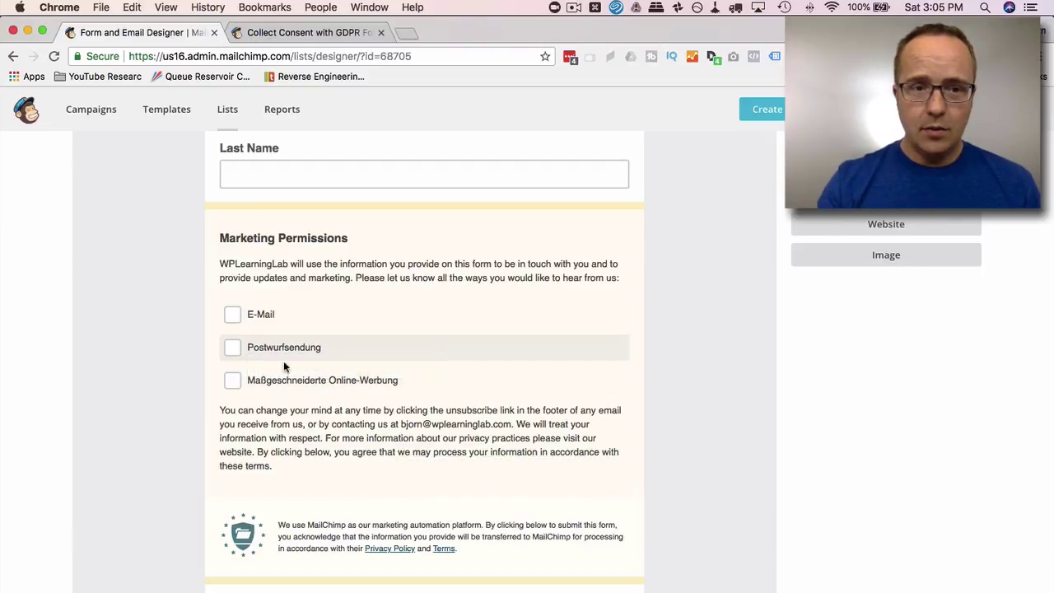
{"action": "scroll", "coordinate": [340, 407], "scroll_direction": "up", "scroll_amount": 4}
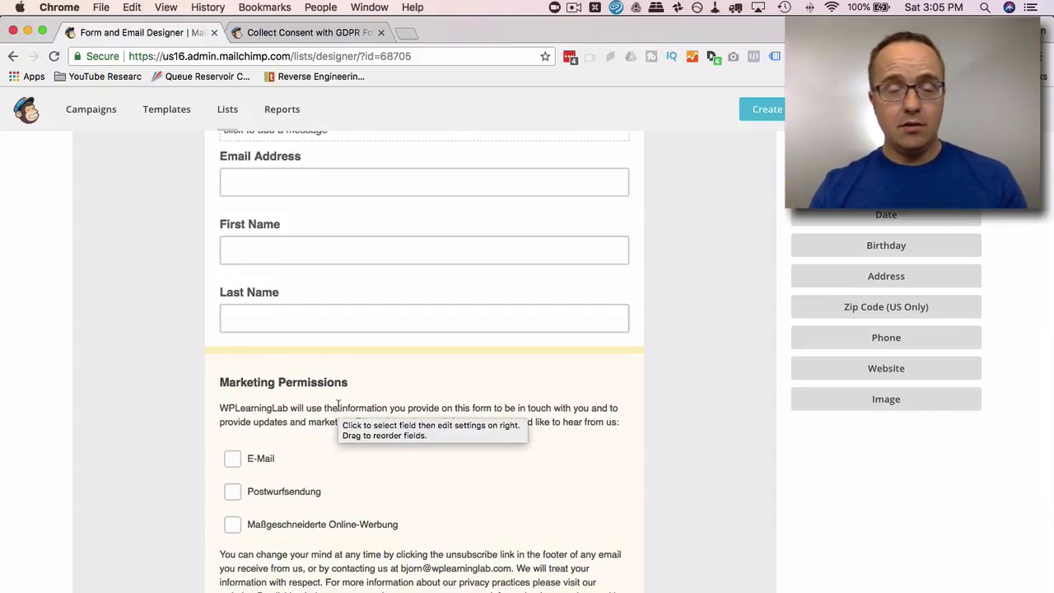
- Select the Marketing Permissions field and tick E-Mail, Postwurfsendung and Maßgeschneiderte Online-Werbung in the preview
{"action": "left_click", "coordinate": [477, 372]}
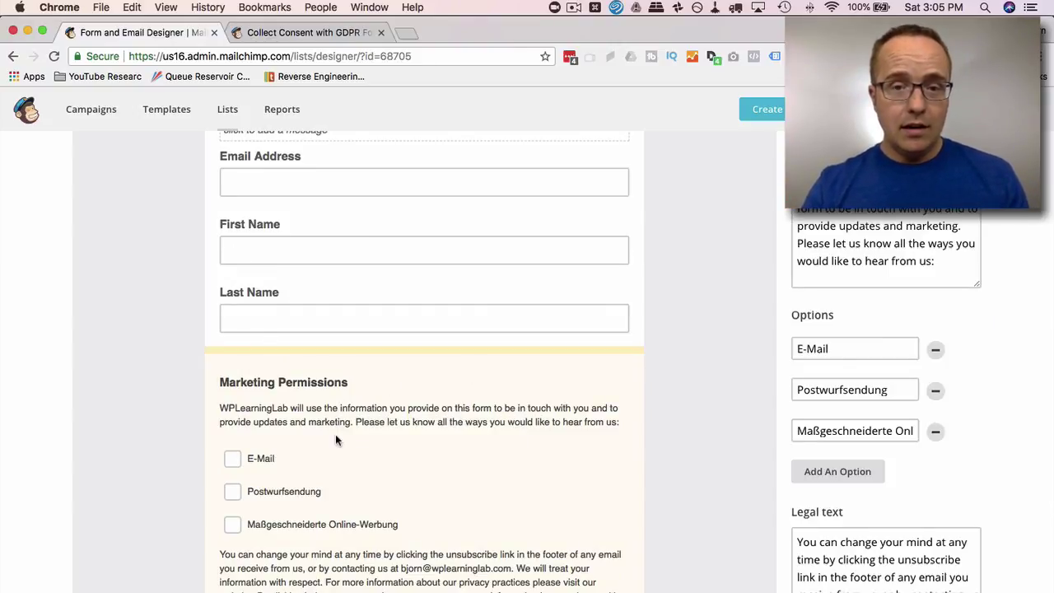
{"action": "scroll", "coordinate": [896, 388], "scroll_direction": "up", "scroll_amount": 5}
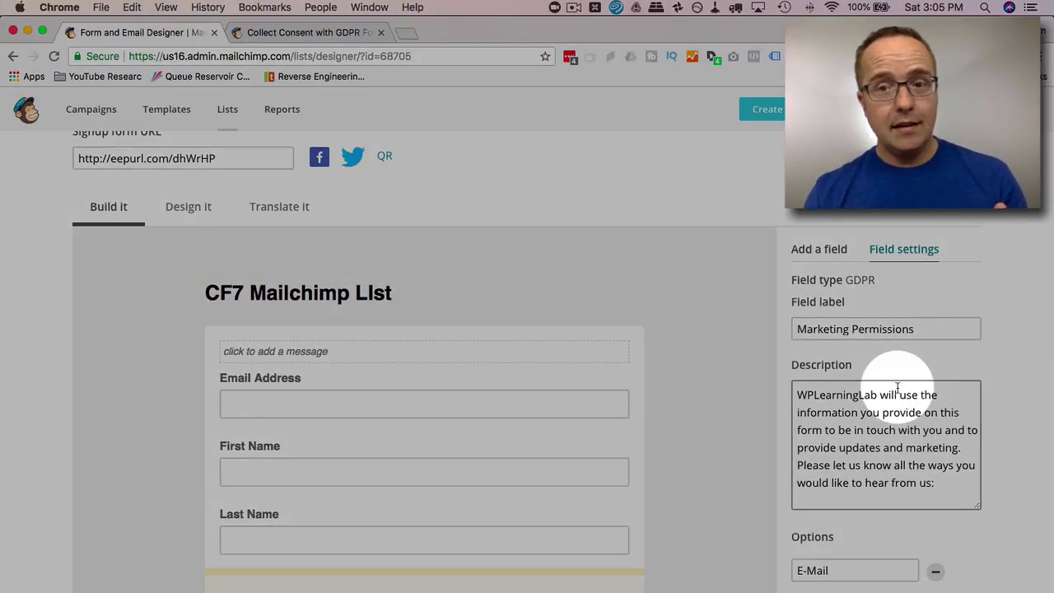
{"action": "scroll", "coordinate": [897, 386], "scroll_direction": "down", "scroll_amount": 6}
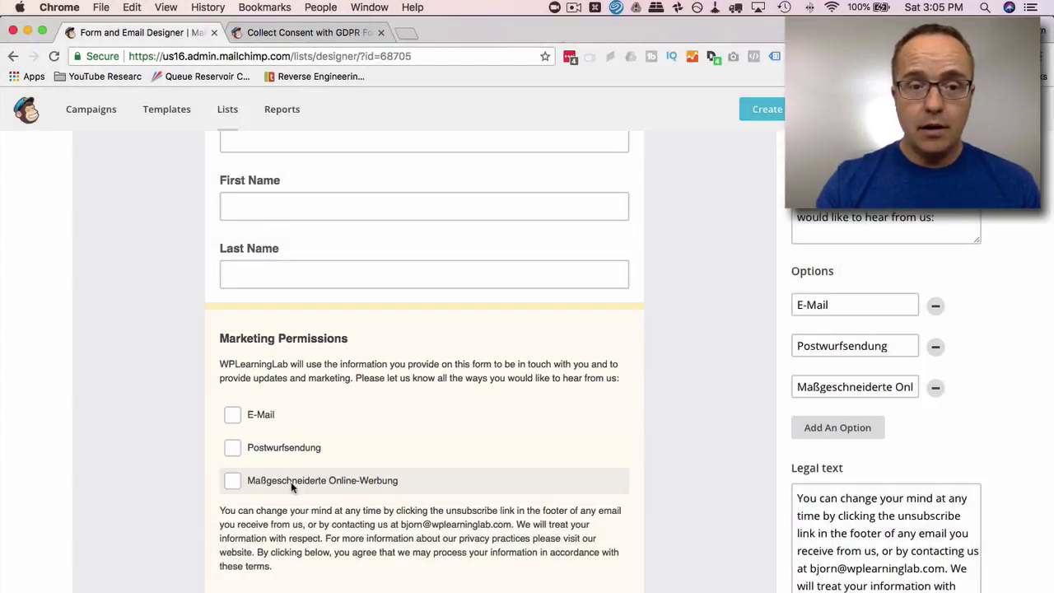
{"action": "left_click", "coordinate": [232, 421]}
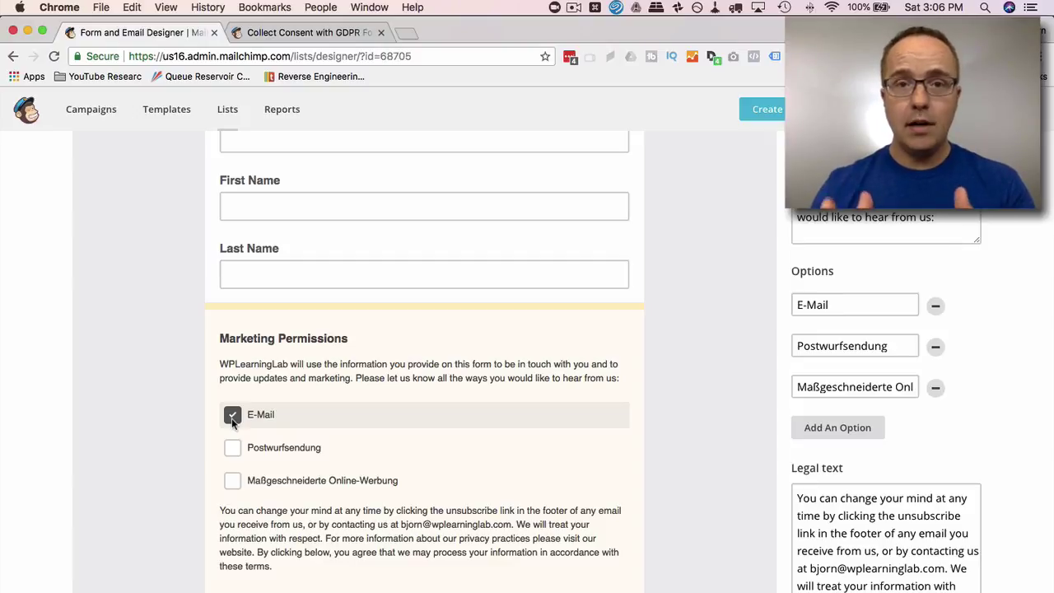
{"action": "left_click", "coordinate": [232, 450]}
{"action": "left_click", "coordinate": [232, 483]}
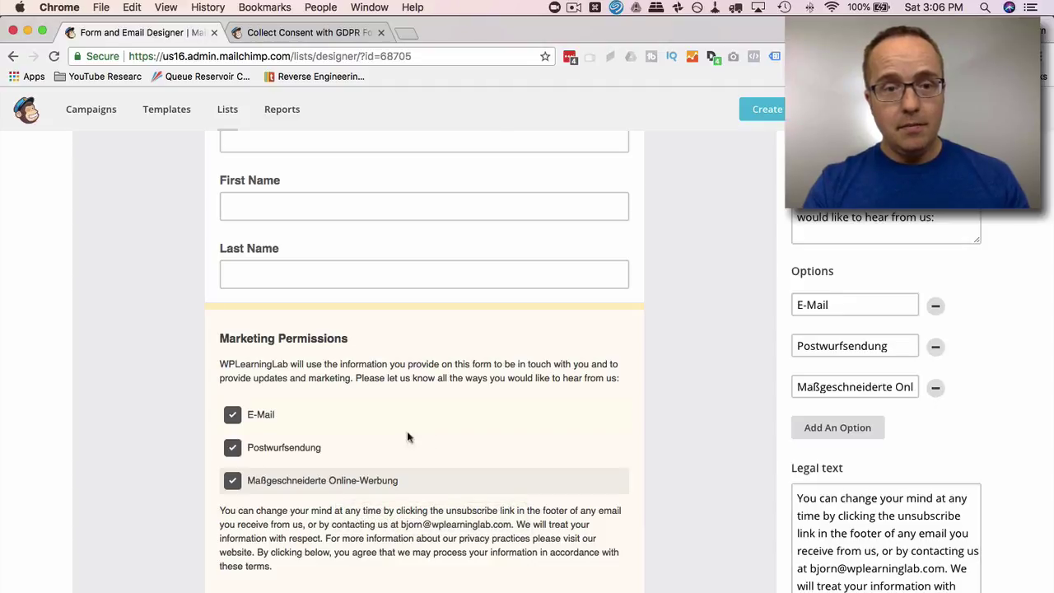
- Remove the Postwurfsendung permission option, confirming the deletion with DELETE
{"action": "left_click", "coordinate": [711, 409]}
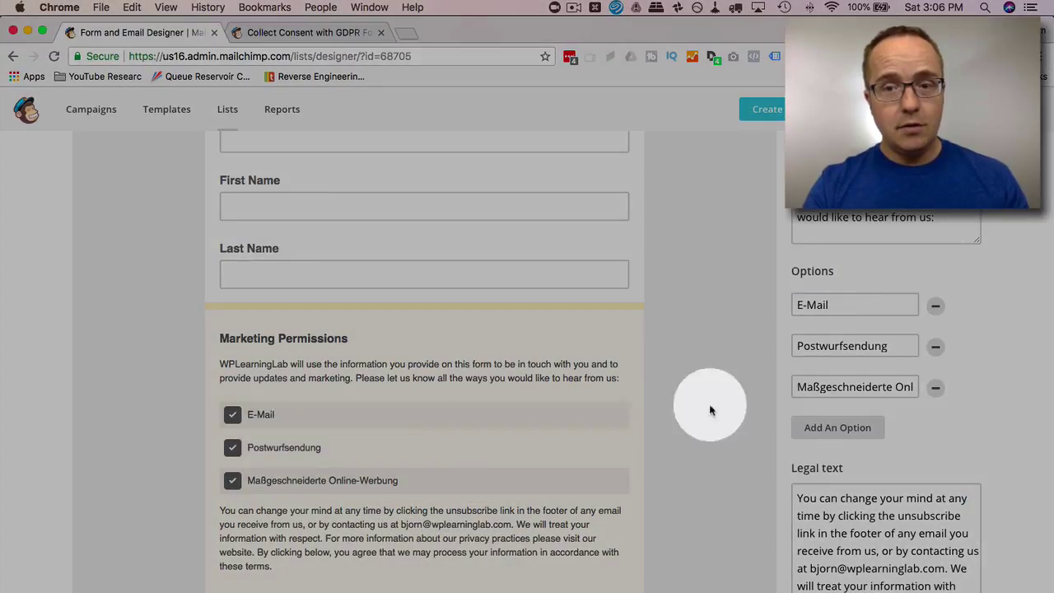
{"action": "left_click", "coordinate": [935, 348]}
{"action": "left_click", "coordinate": [407, 392]}
{"action": "type", "text": "DELETE"}
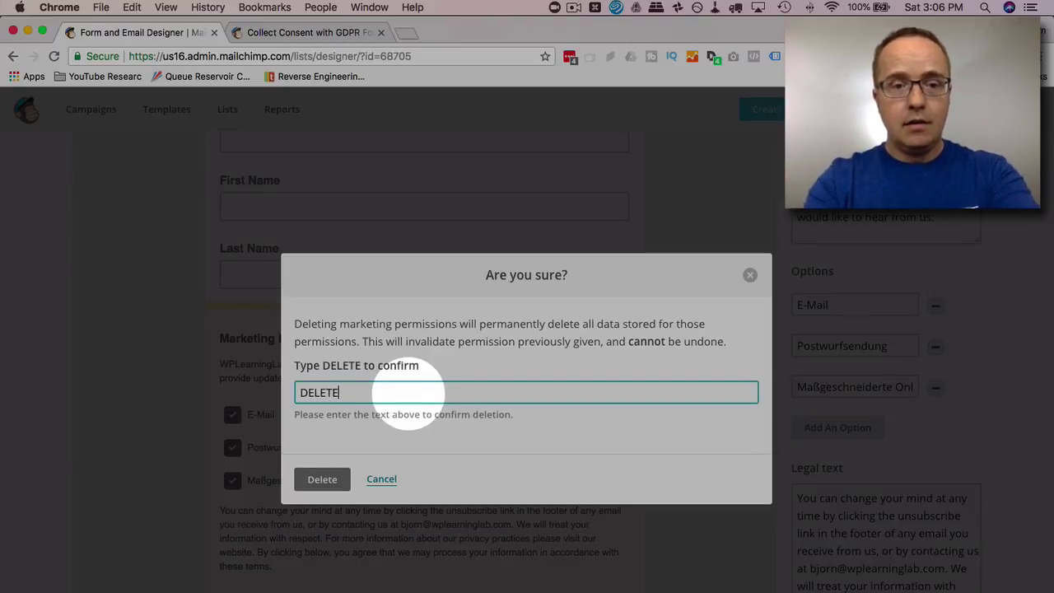
{"action": "left_click", "coordinate": [334, 482]}
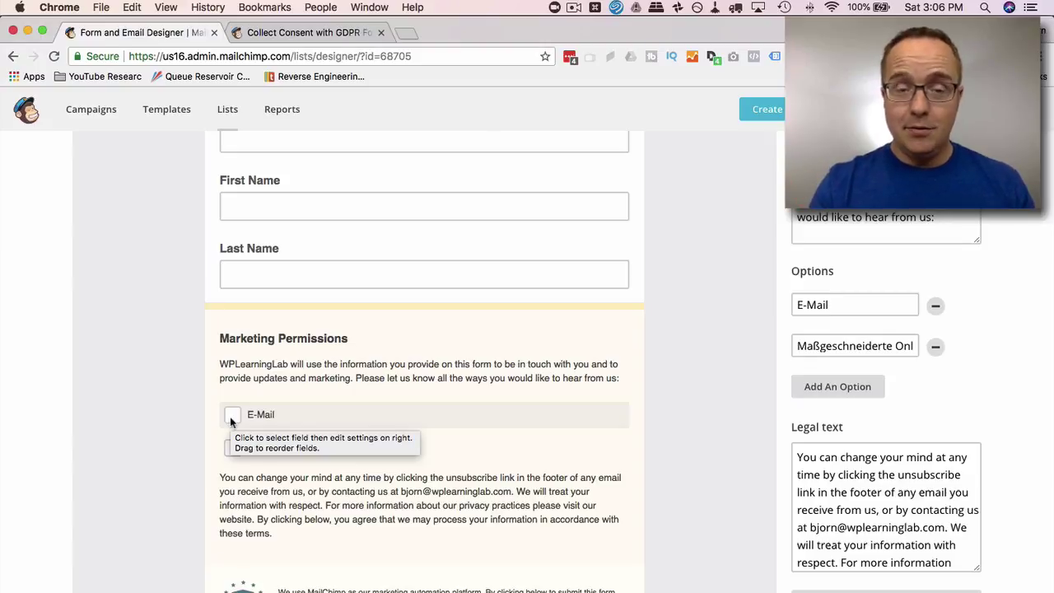
{"action": "scroll", "coordinate": [247, 396], "scroll_direction": "down", "scroll_amount": 3}
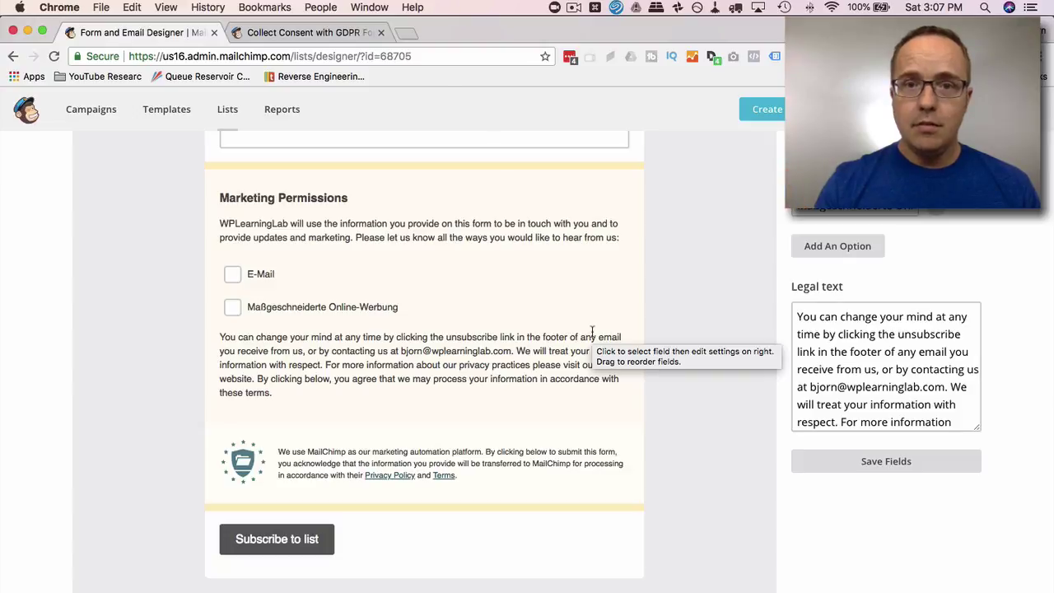
- Leave the form builder and head back to the Lists overview
{"action": "scroll", "coordinate": [164, 482], "scroll_direction": "up", "scroll_amount": 10}
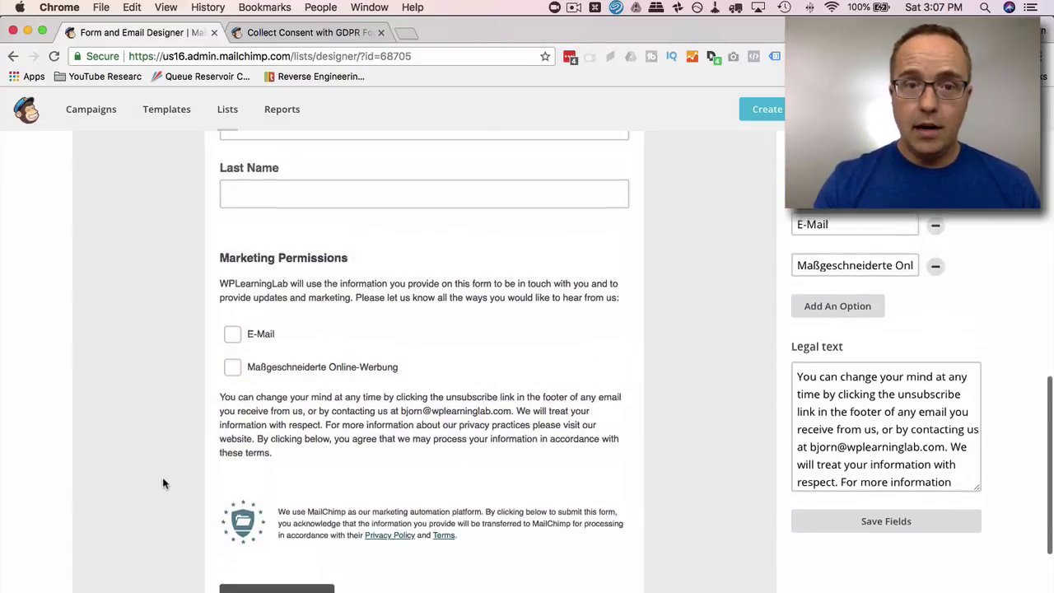
{"action": "scroll", "coordinate": [163, 482], "scroll_direction": "up", "scroll_amount": 3}
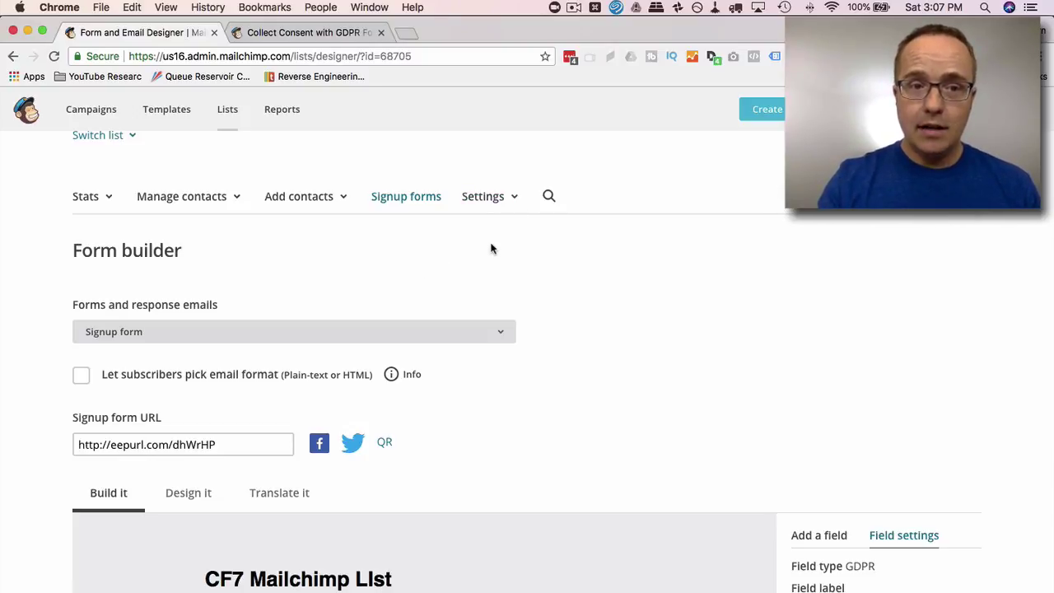
{"action": "scroll", "coordinate": [491, 248], "scroll_direction": "up", "scroll_amount": 2}
{"action": "left_click", "coordinate": [226, 109]}
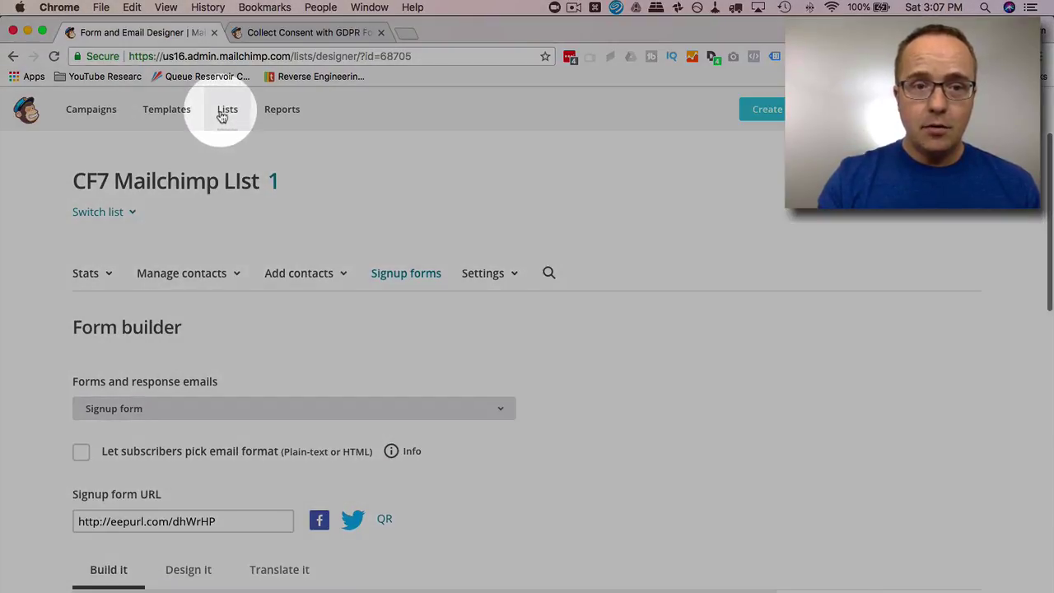
- Create a new email campaign named 'GDPR Re-Confirm'
{"action": "left_click", "coordinate": [78, 112]}
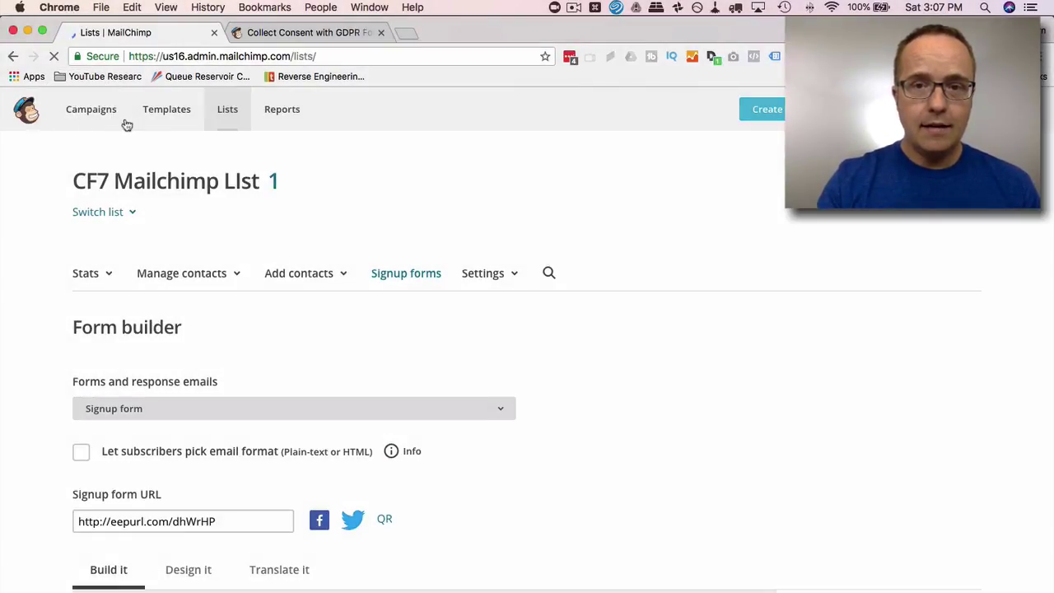
{"action": "left_click", "coordinate": [901, 188]}
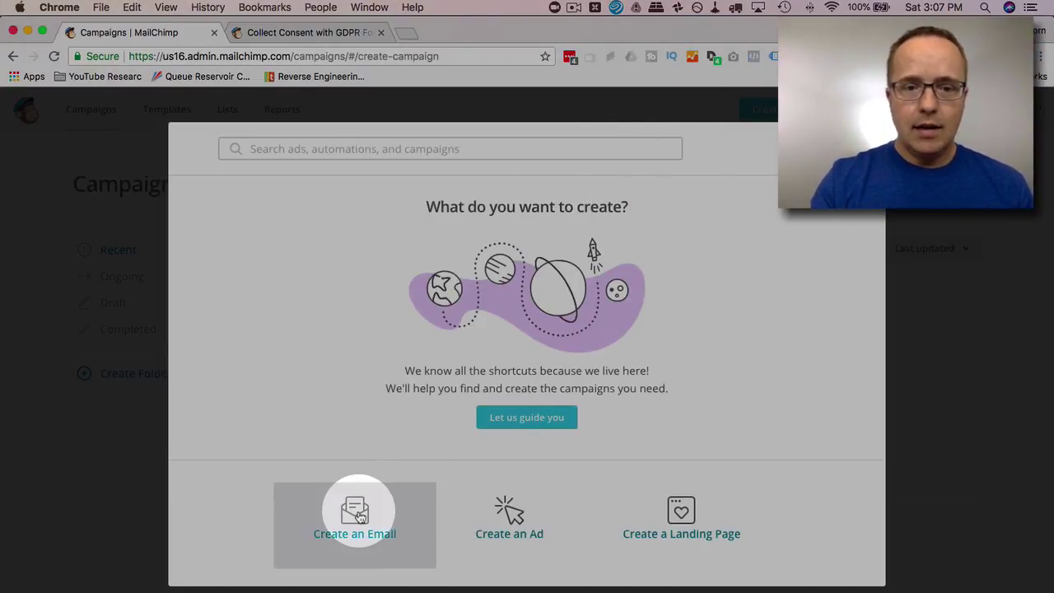
{"action": "left_click", "coordinate": [358, 515]}
{"action": "left_click", "coordinate": [432, 409]}
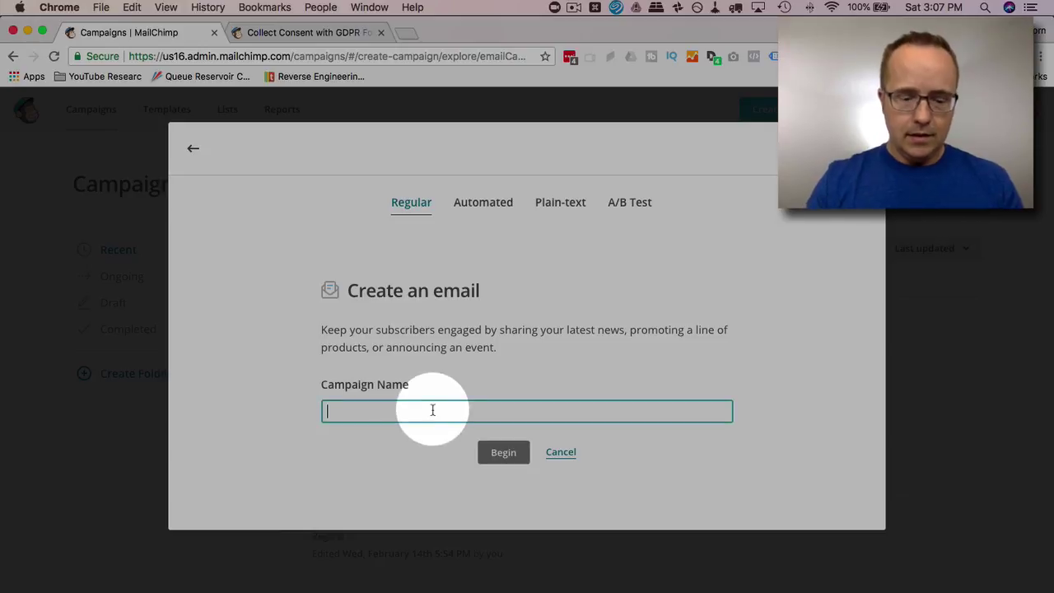
{"action": "type", "text": "GDPR Re"}
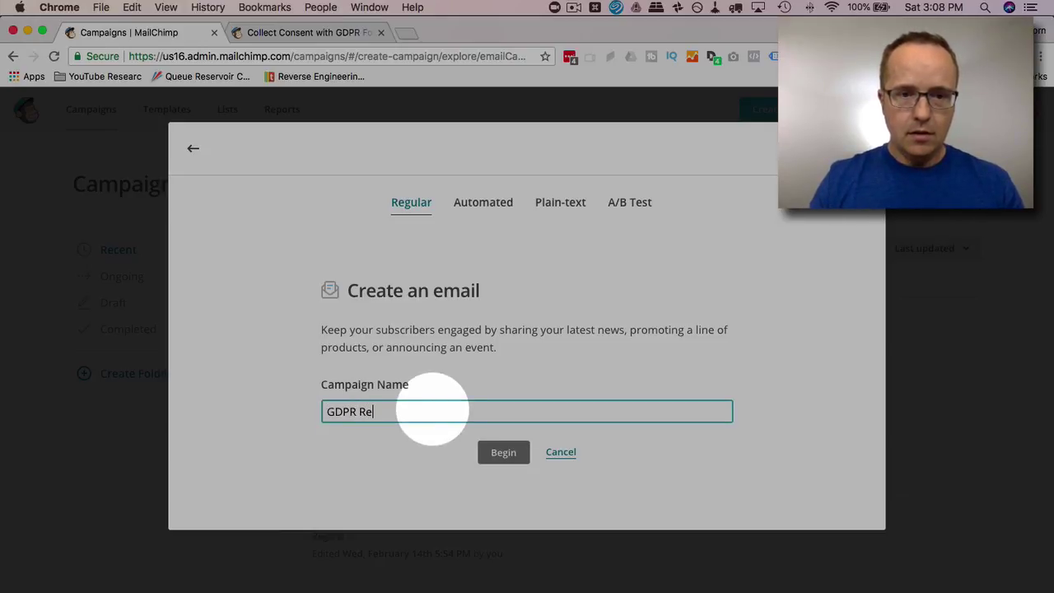
{"action": "type", "text": "-Confirm"}
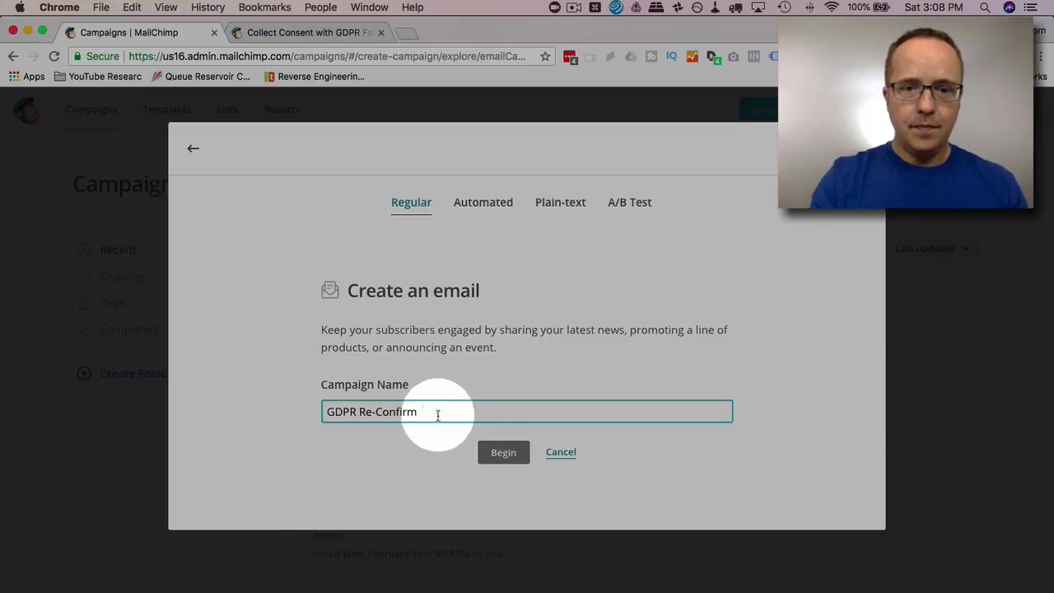
{"action": "left_click", "coordinate": [511, 453]}
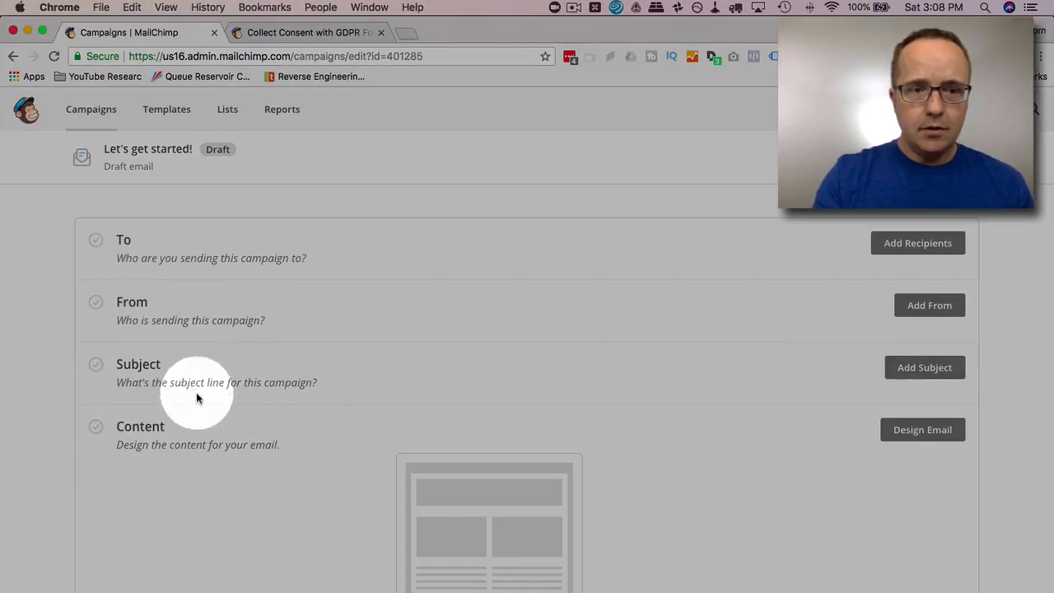
- Choose the GDPR Subscriber Alert theme from the Subscriber Alerts themes for the campaign
{"action": "scroll", "coordinate": [633, 454], "scroll_direction": "down", "scroll_amount": 1}
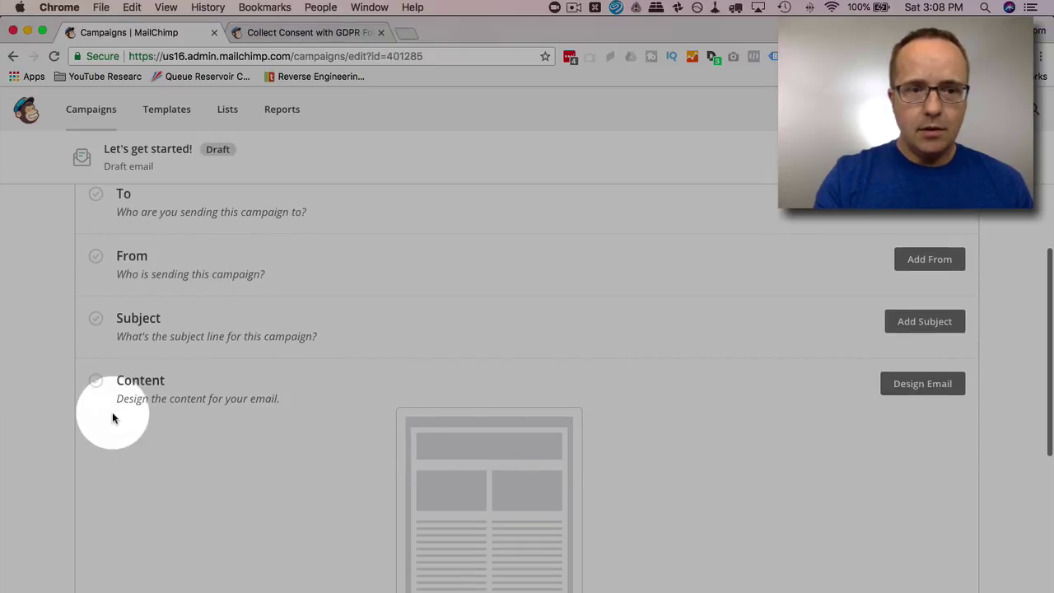
{"action": "left_click", "coordinate": [934, 391]}
{"action": "left_click", "coordinate": [106, 231]}
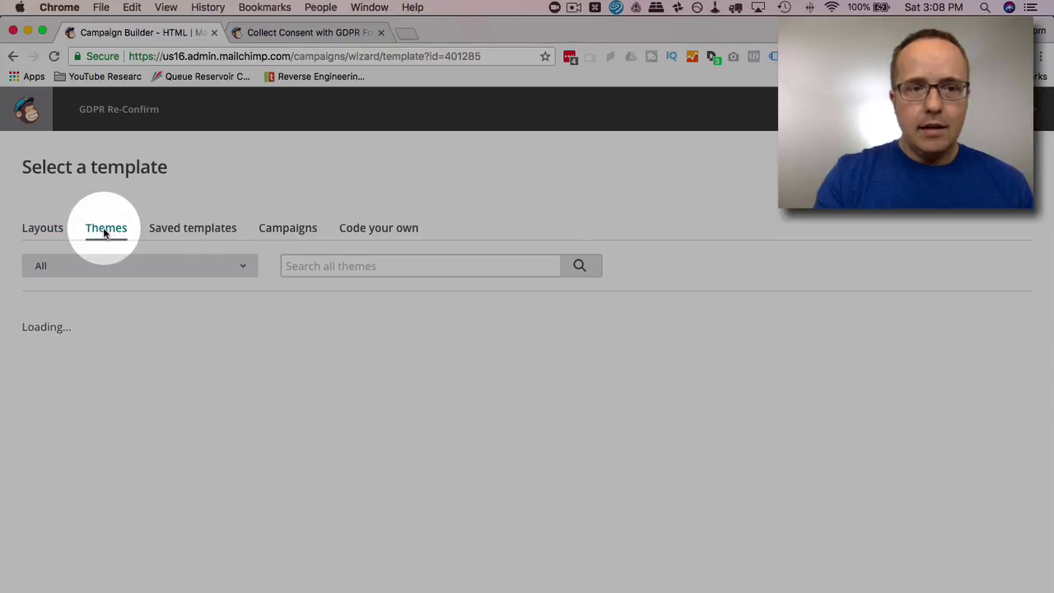
{"action": "left_click", "coordinate": [149, 262]}
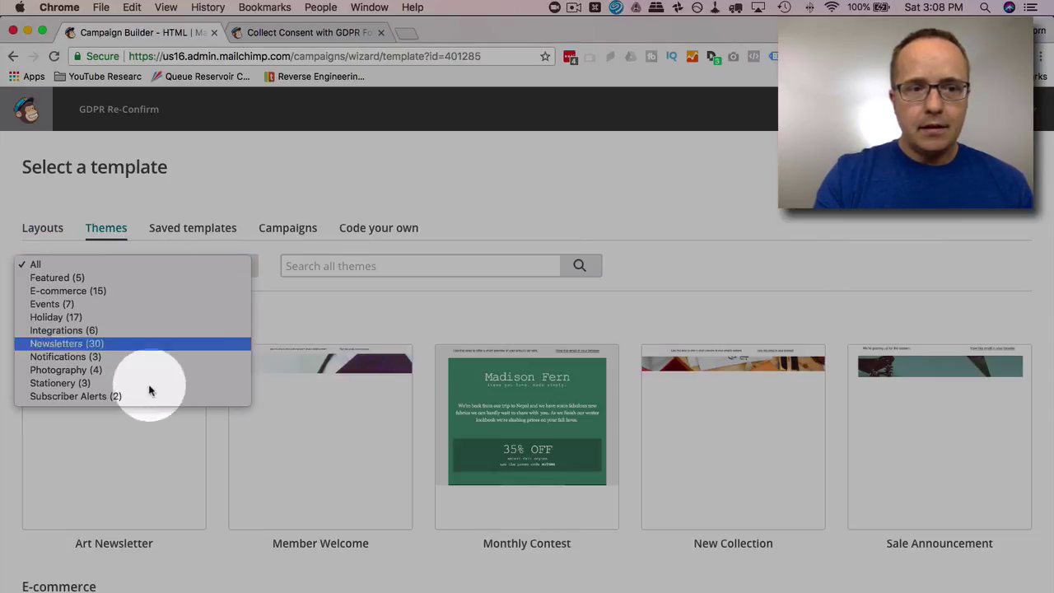
{"action": "left_click", "coordinate": [80, 396]}
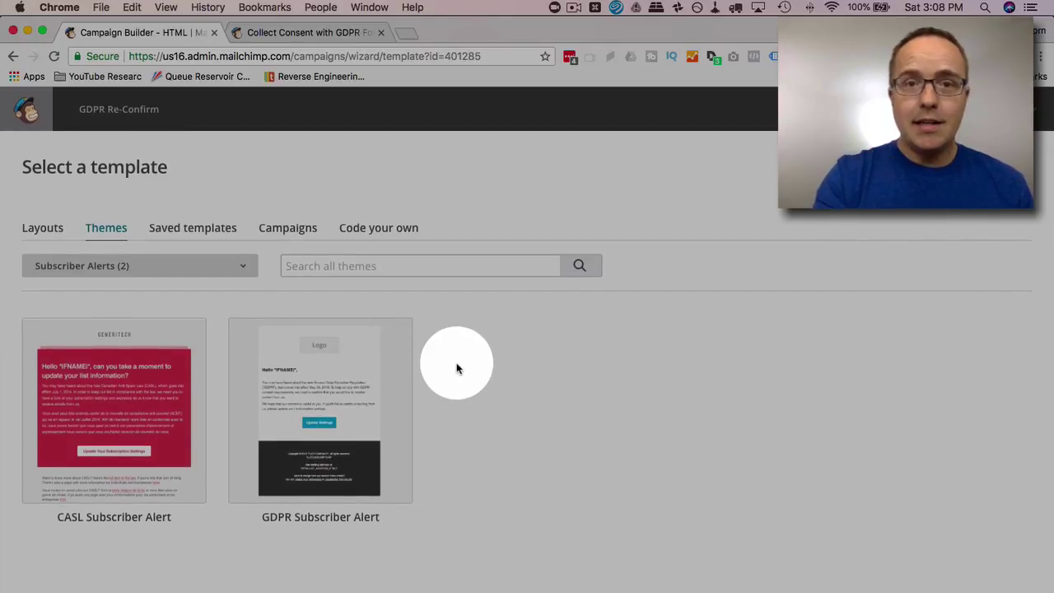
{"action": "left_click", "coordinate": [357, 400]}
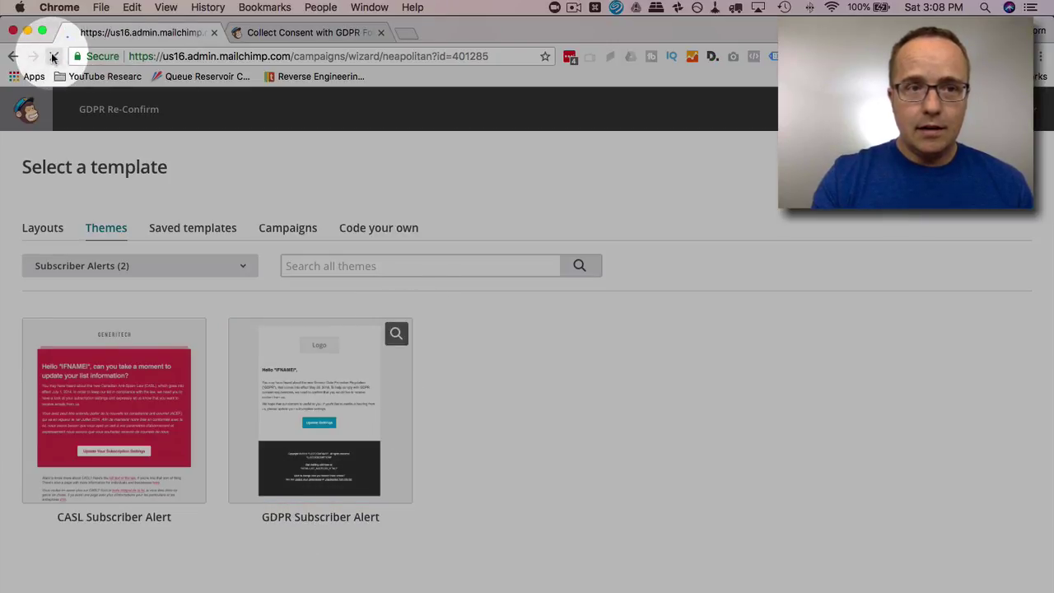
- Return to the template chooser's themes and filter them back to Subscriber Alerts
{"action": "left_click", "coordinate": [10, 56]}
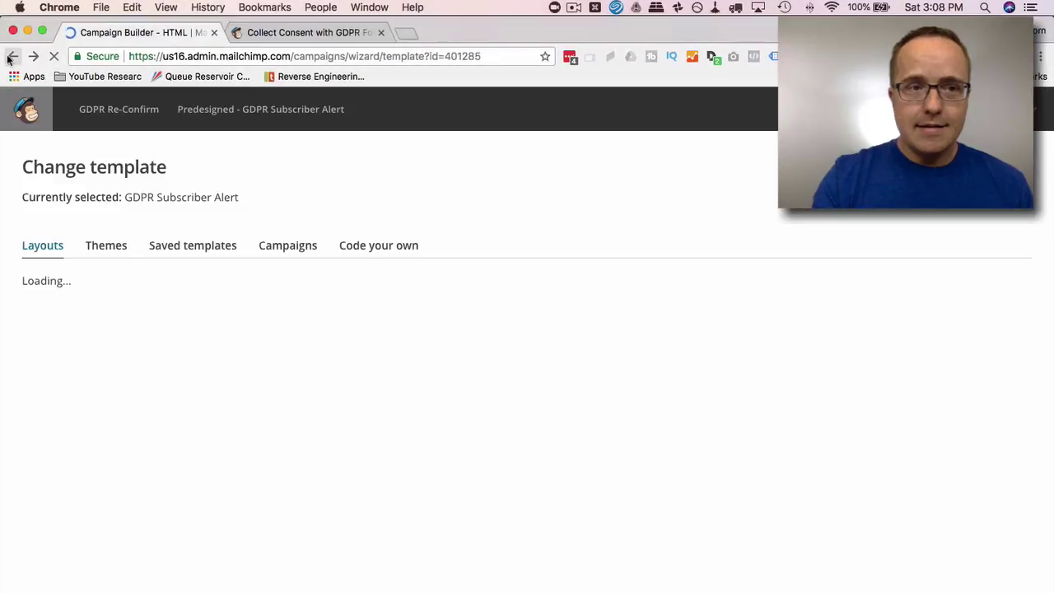
{"action": "left_click", "coordinate": [12, 57]}
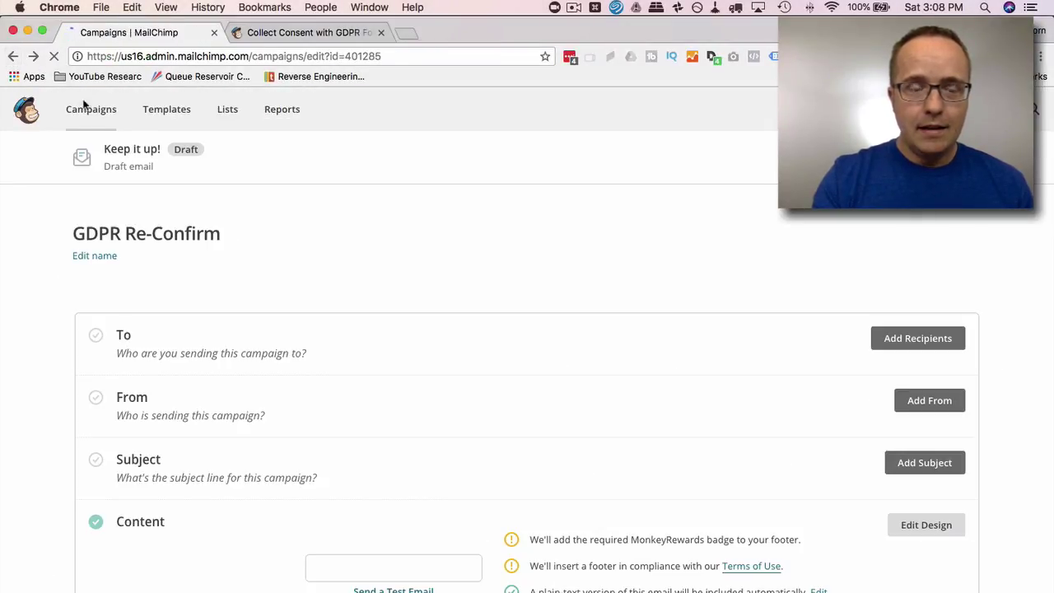
{"action": "left_click", "coordinate": [34, 57]}
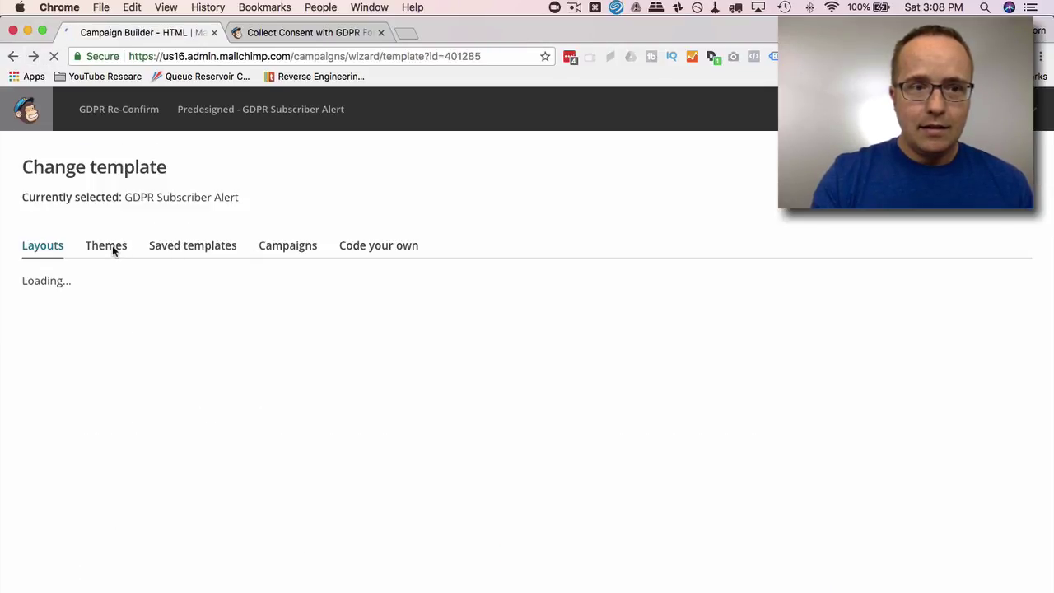
{"action": "left_click", "coordinate": [112, 248]}
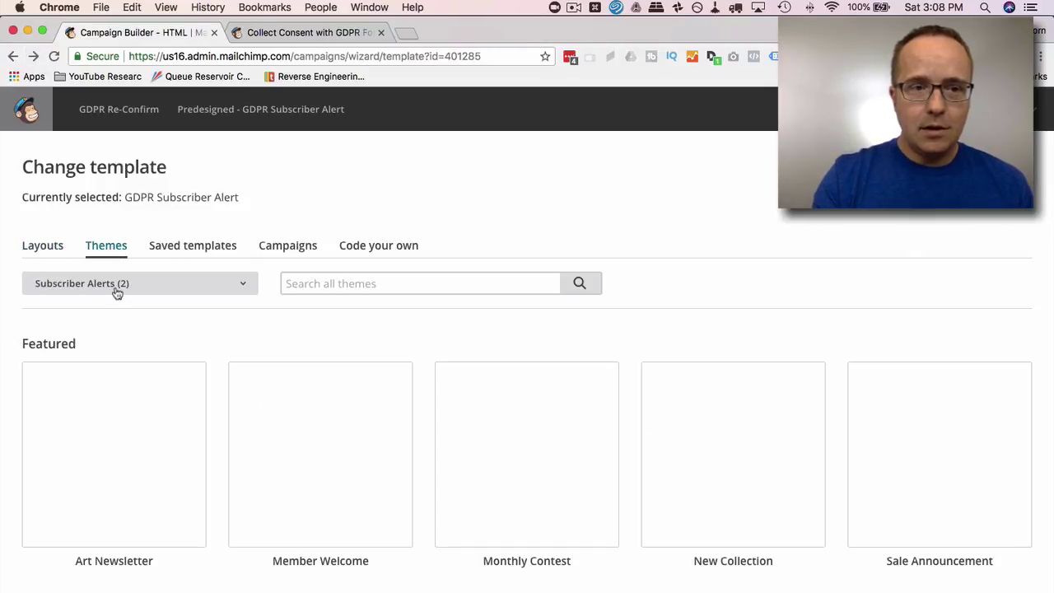
{"action": "left_click", "coordinate": [114, 289]}
{"action": "left_click", "coordinate": [104, 269]}
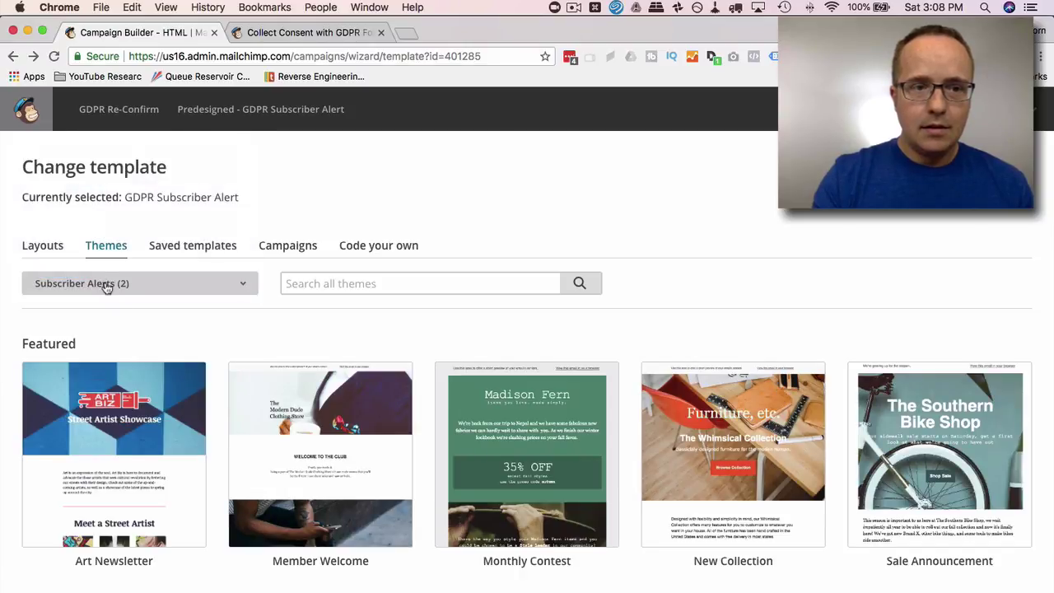
{"action": "left_click", "coordinate": [105, 281]}
{"action": "left_click", "coordinate": [119, 294]}
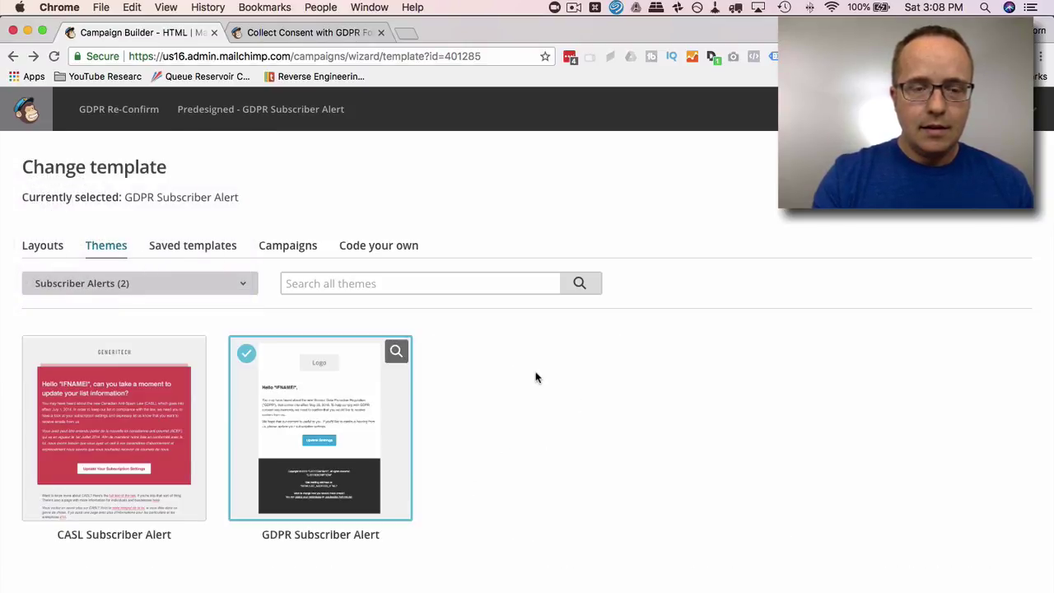
{"action": "left_click", "coordinate": [398, 353]}
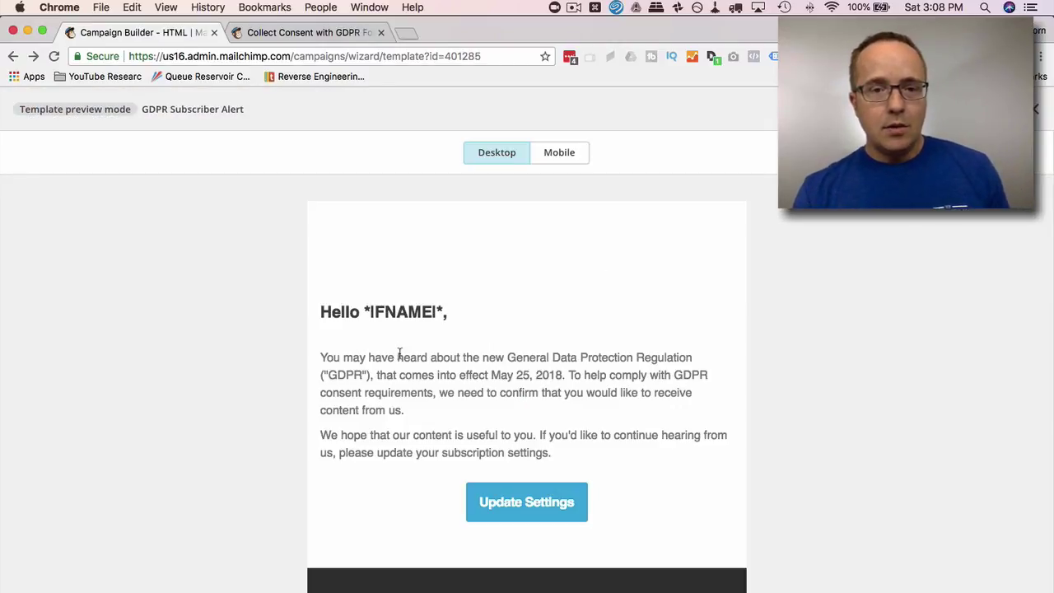
{"action": "scroll", "coordinate": [512, 385], "scroll_direction": "down", "scroll_amount": 1}
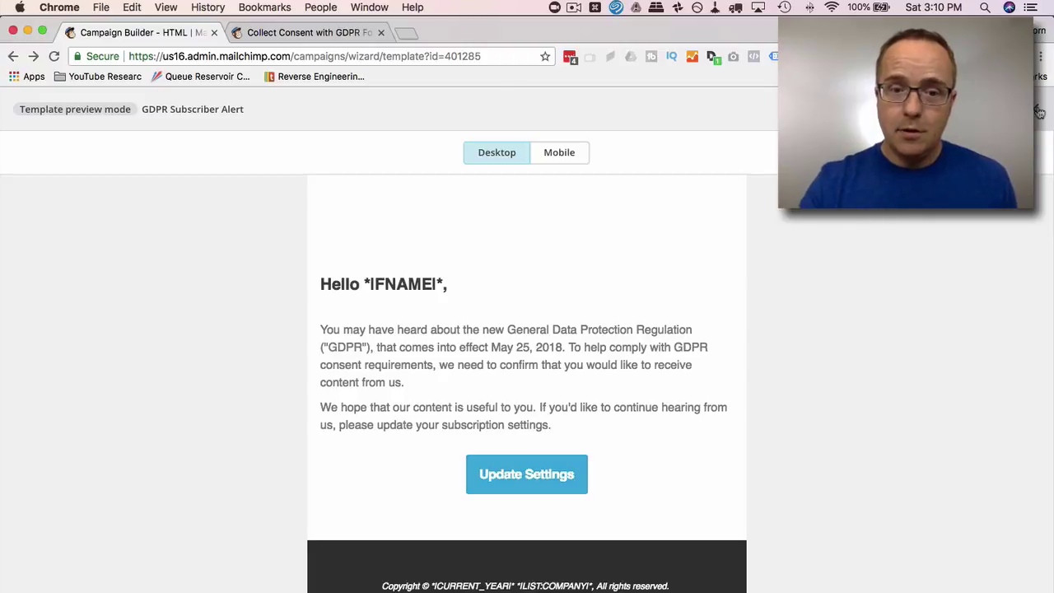
{"action": "left_click", "coordinate": [1040, 112]}
{"action": "left_click", "coordinate": [189, 351]}
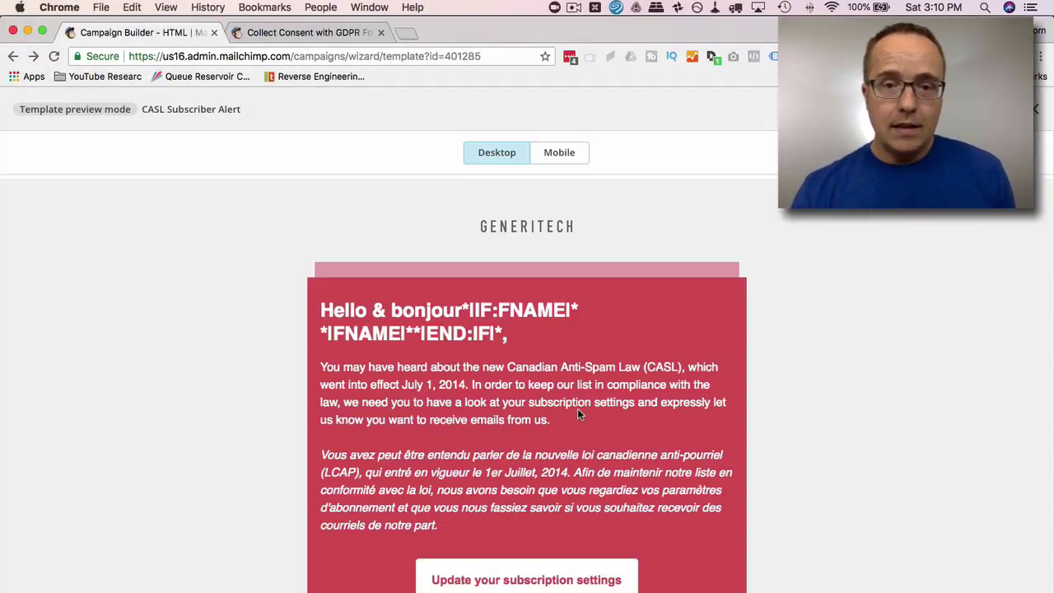
{"action": "scroll", "coordinate": [577, 409], "scroll_direction": "down", "scroll_amount": 1}
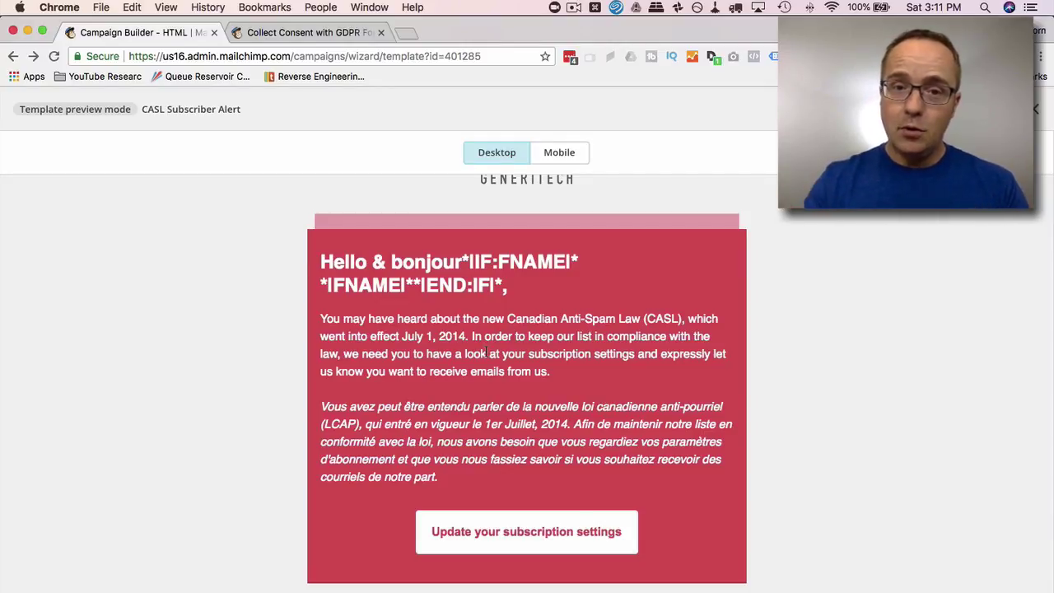
{"action": "left_click", "coordinate": [1037, 115]}
- Preview the GDPR Subscriber Alert template again, then close the preview
{"action": "left_click", "coordinate": [395, 352]}
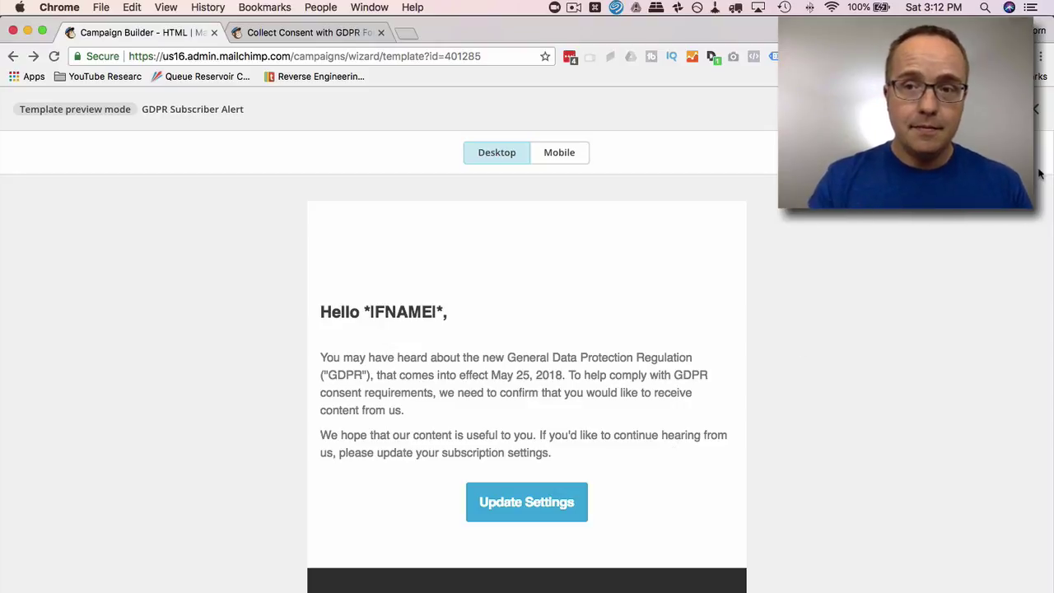
{"action": "left_click", "coordinate": [1036, 109]}
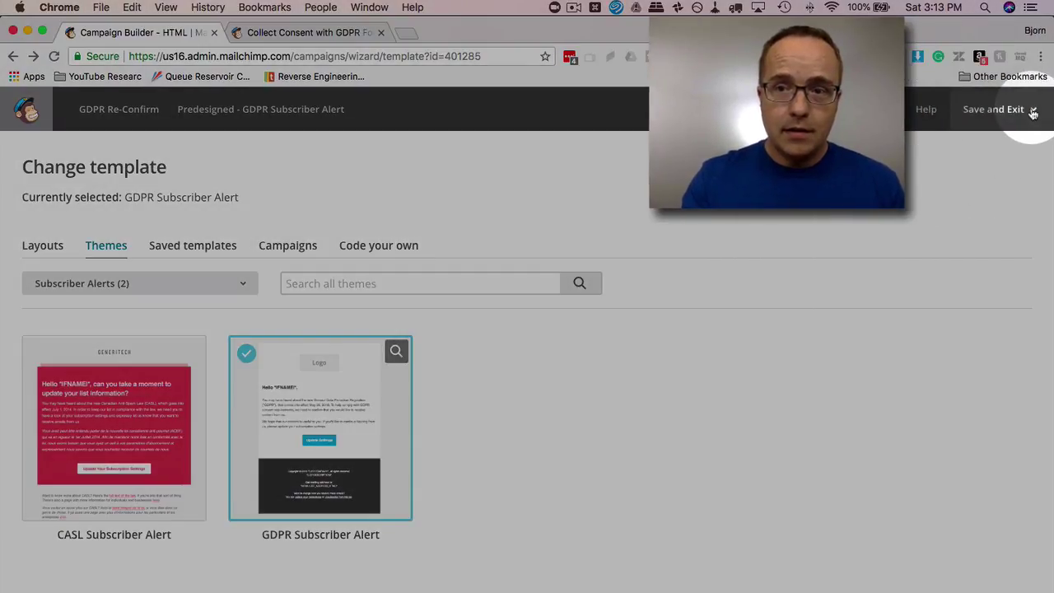
- Save the campaign and exit to the account dashboard
{"action": "left_click", "coordinate": [1032, 111]}
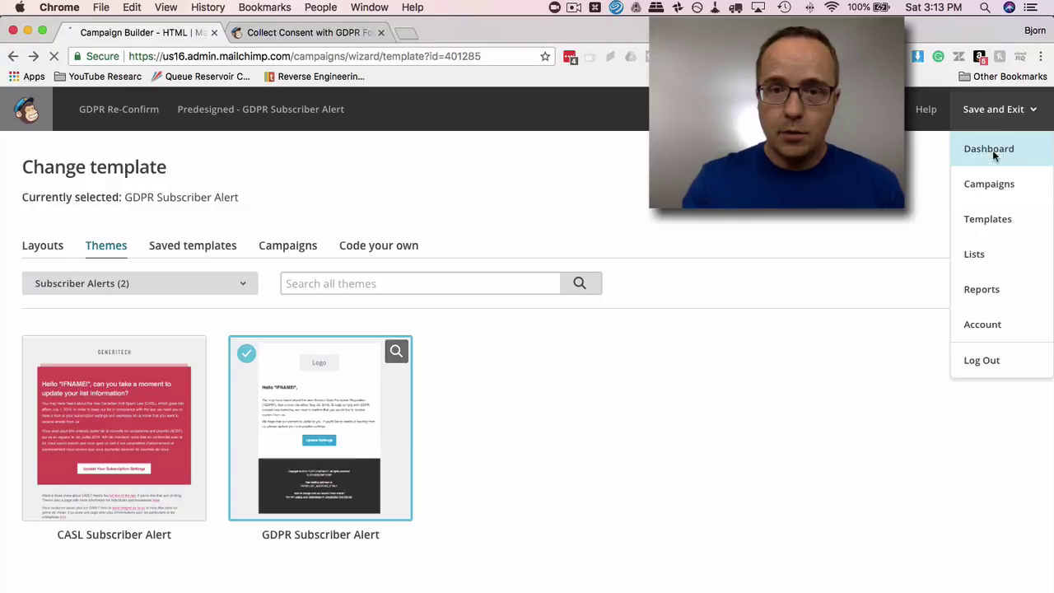
{"action": "left_click", "coordinate": [992, 149]}
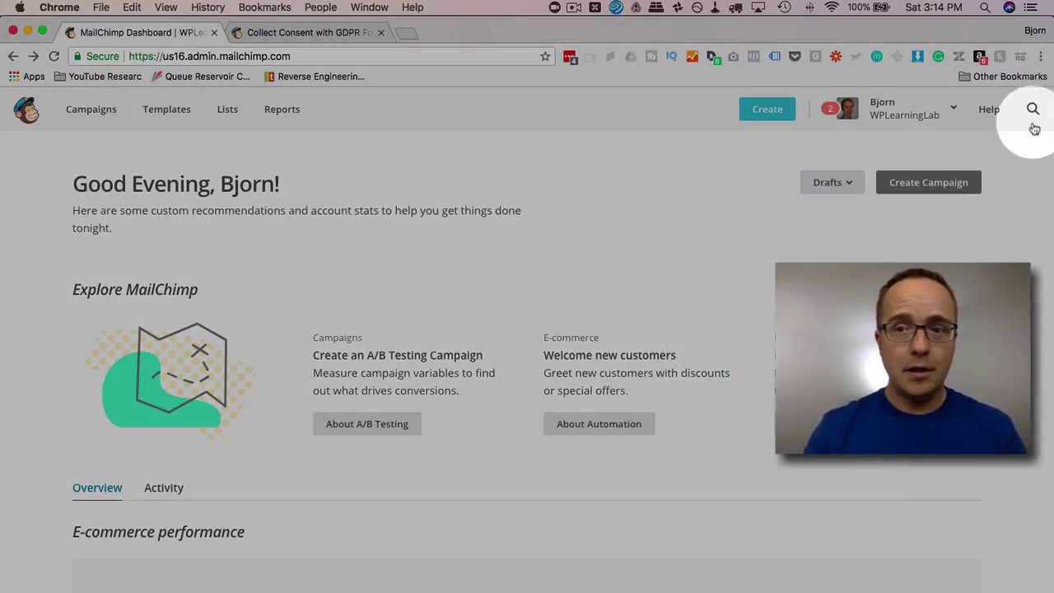
- Search Contacts for the subscriber's e-mail address and open the first result's profile
{"action": "left_click", "coordinate": [1030, 108]}
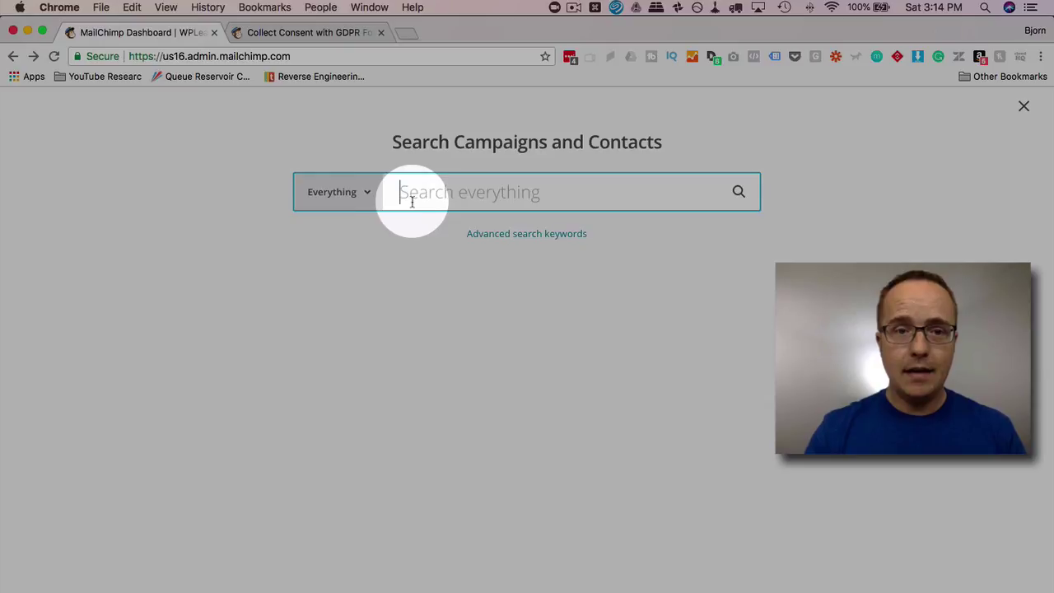
{"action": "left_click", "coordinate": [367, 195]}
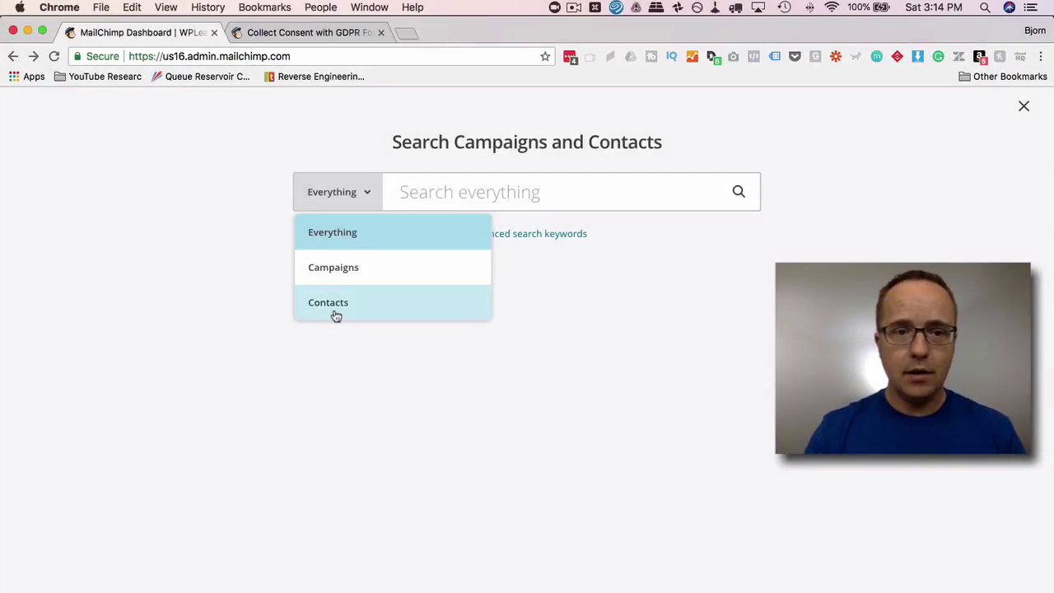
{"action": "left_click", "coordinate": [334, 306]}
{"action": "left_click", "coordinate": [423, 202]}
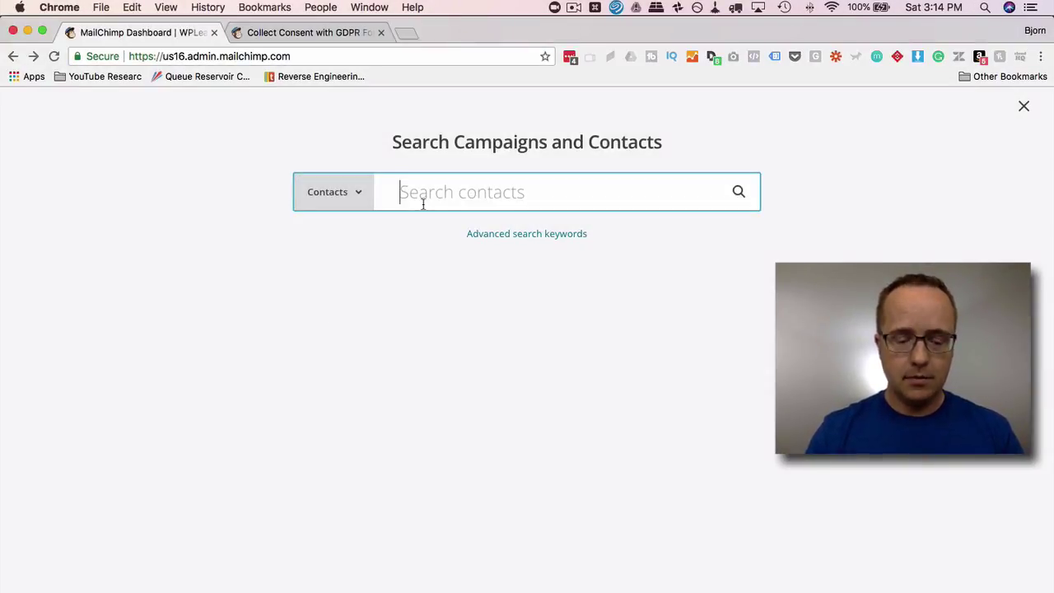
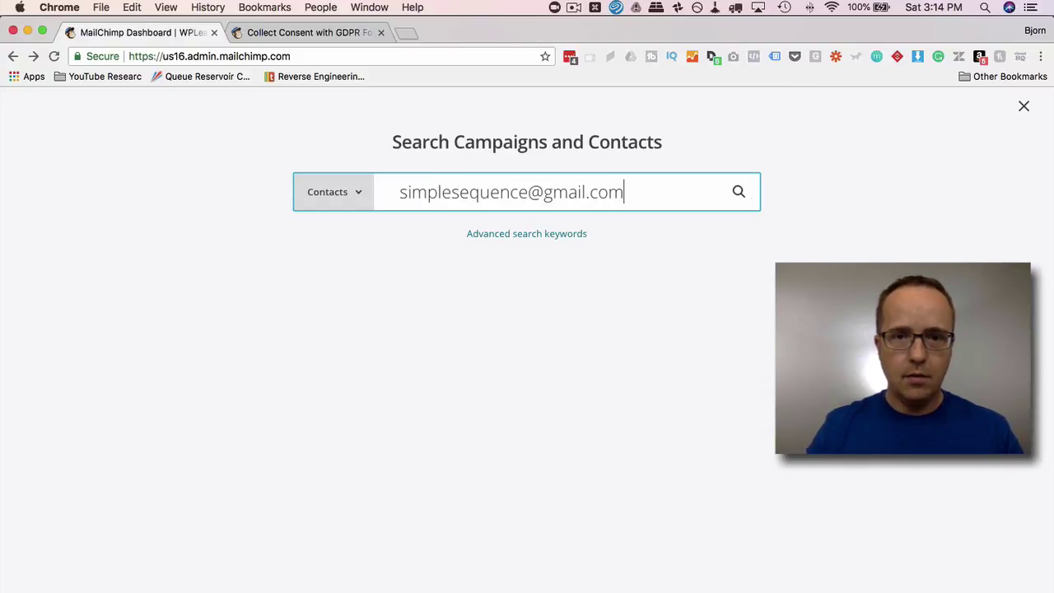
{"action": "key", "text": "Return"}
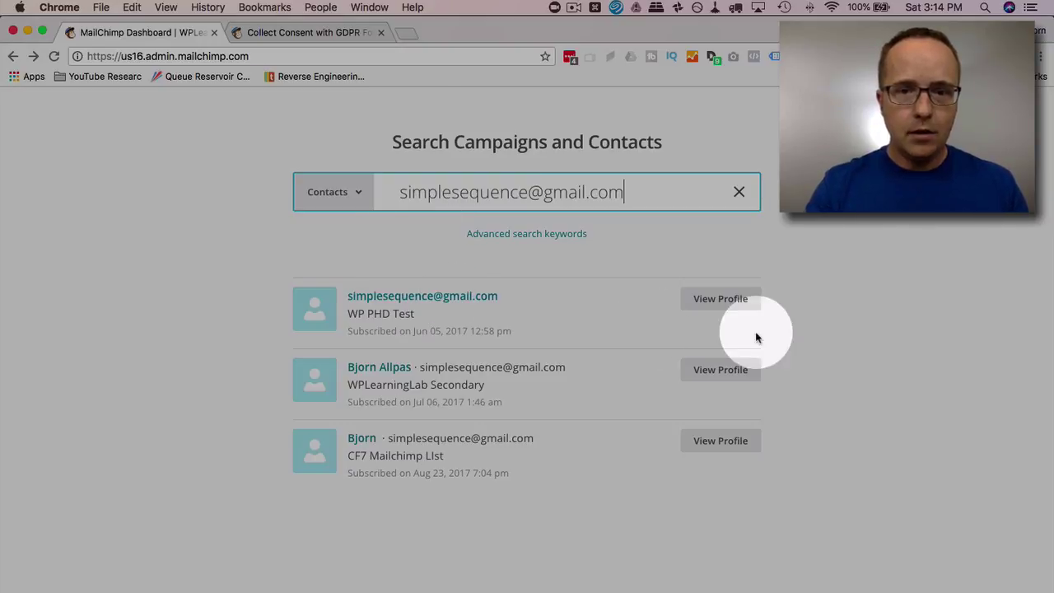
{"action": "left_click", "coordinate": [721, 308]}
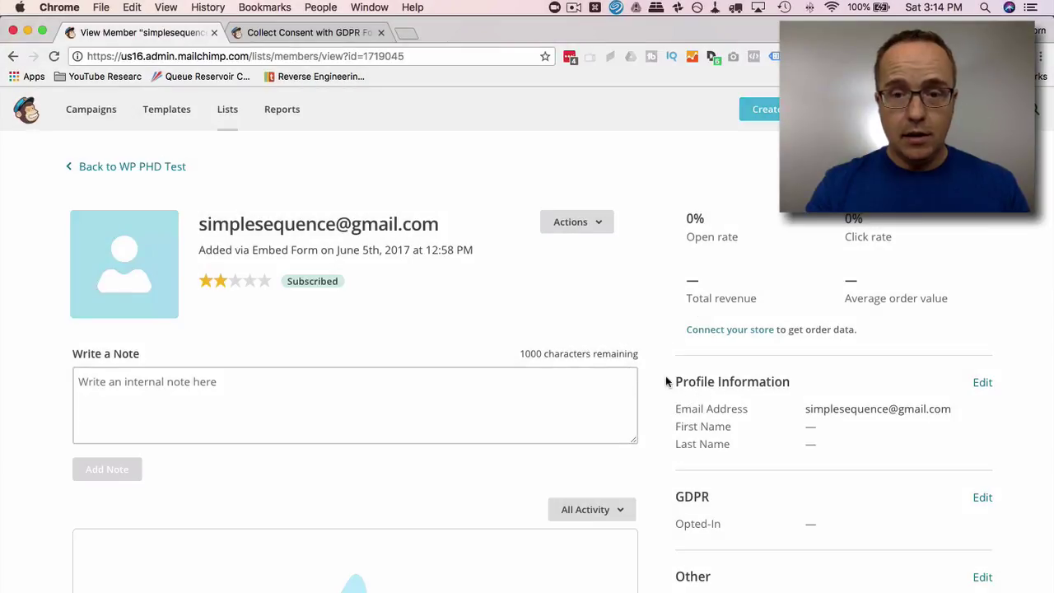
- Scroll to the profile's GDPR section and check its empty Opted-In value
{"action": "scroll", "coordinate": [667, 375], "scroll_direction": "down", "scroll_amount": 4}
{"action": "left_click_drag", "start_coordinate": [673, 341], "coordinate": [813, 380]}
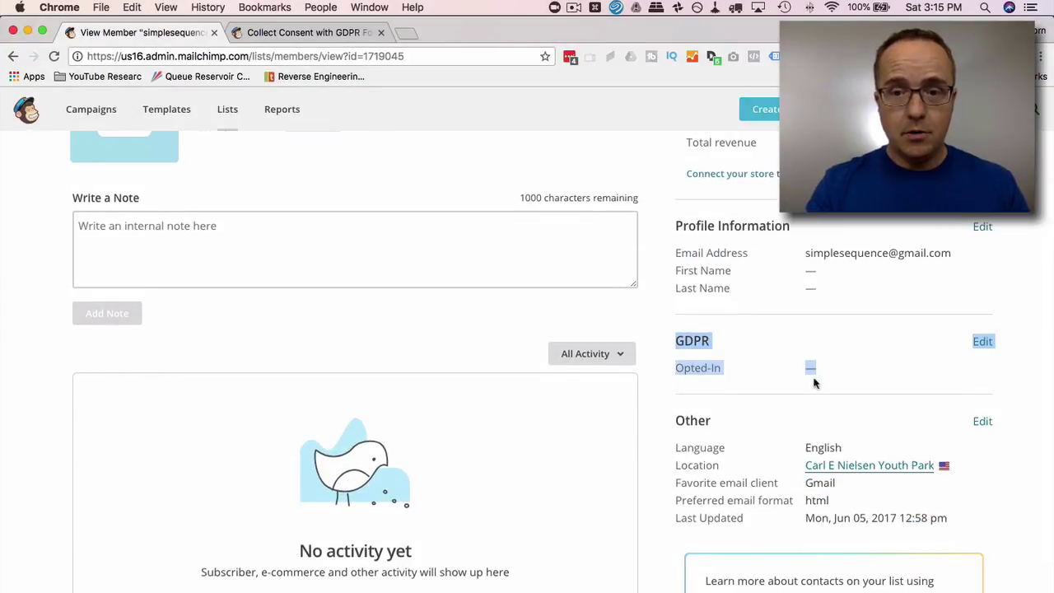
{"action": "left_click", "coordinate": [910, 377]}
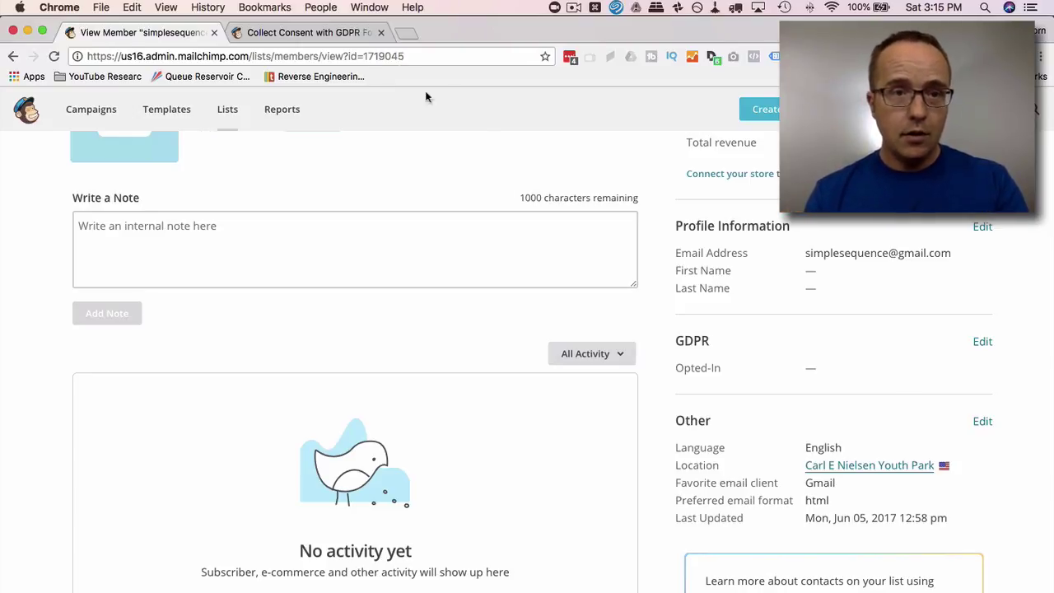
- Bring up the Collect Consent with GDPR Forms article at its Form Versions example profile
{"action": "left_click", "coordinate": [367, 35]}
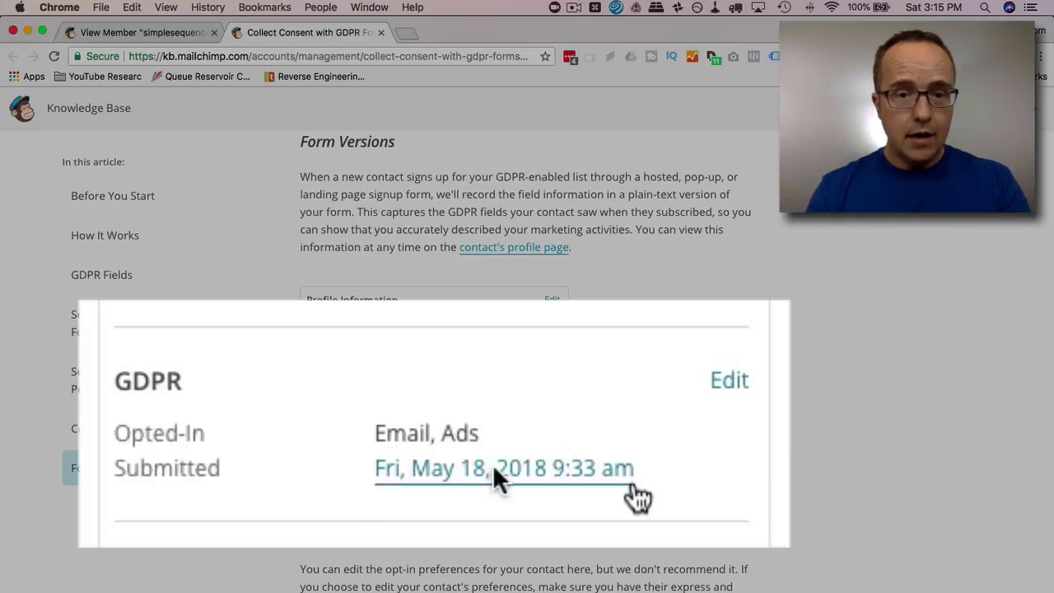
{"action": "scroll", "coordinate": [508, 442], "scroll_direction": "down", "scroll_amount": 5}
{"action": "scroll", "coordinate": [509, 441], "scroll_direction": "up", "scroll_amount": 4}
{"action": "scroll", "coordinate": [509, 441], "scroll_direction": "up", "scroll_amount": 2}
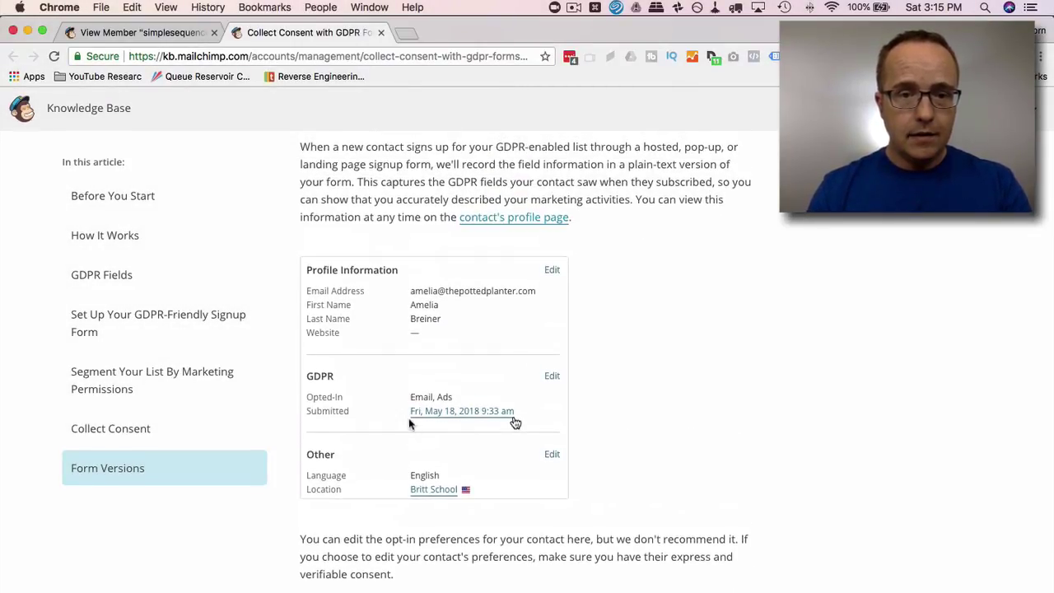
- Return to the View Member tab and scroll back to the top of the contact's profile
{"action": "left_click", "coordinate": [181, 34]}
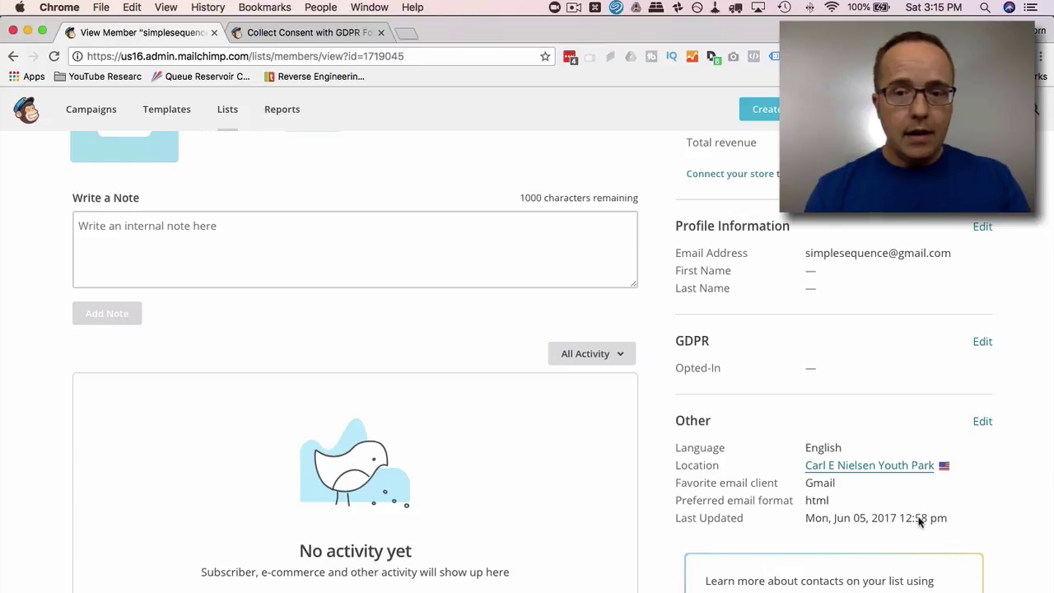
{"action": "scroll", "coordinate": [782, 467], "scroll_direction": "down", "scroll_amount": 1}
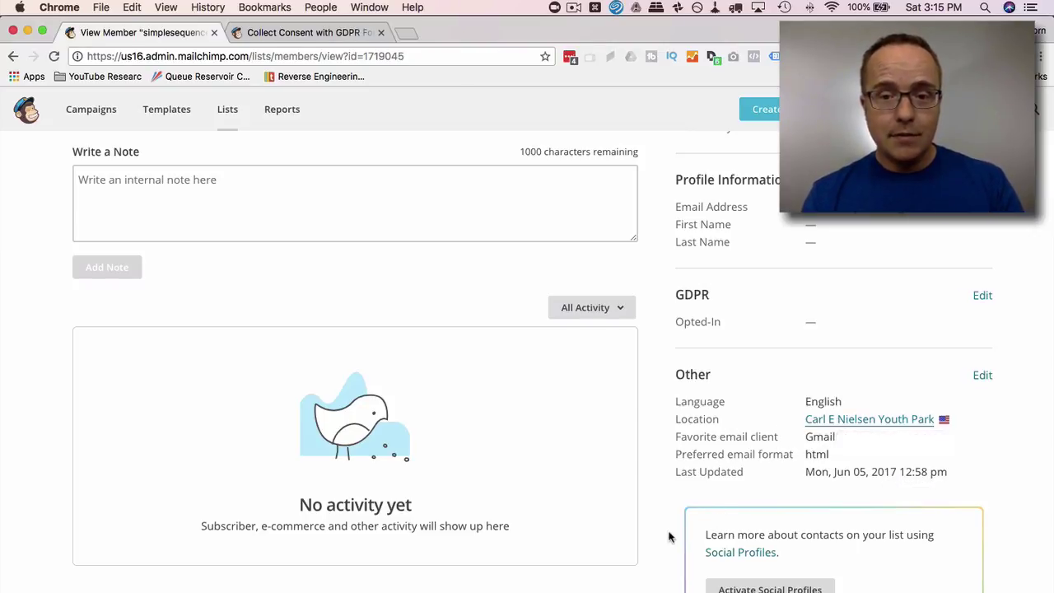
{"action": "scroll", "coordinate": [668, 537], "scroll_direction": "up", "scroll_amount": 2}
{"action": "scroll", "coordinate": [669, 537], "scroll_direction": "up", "scroll_amount": 5}
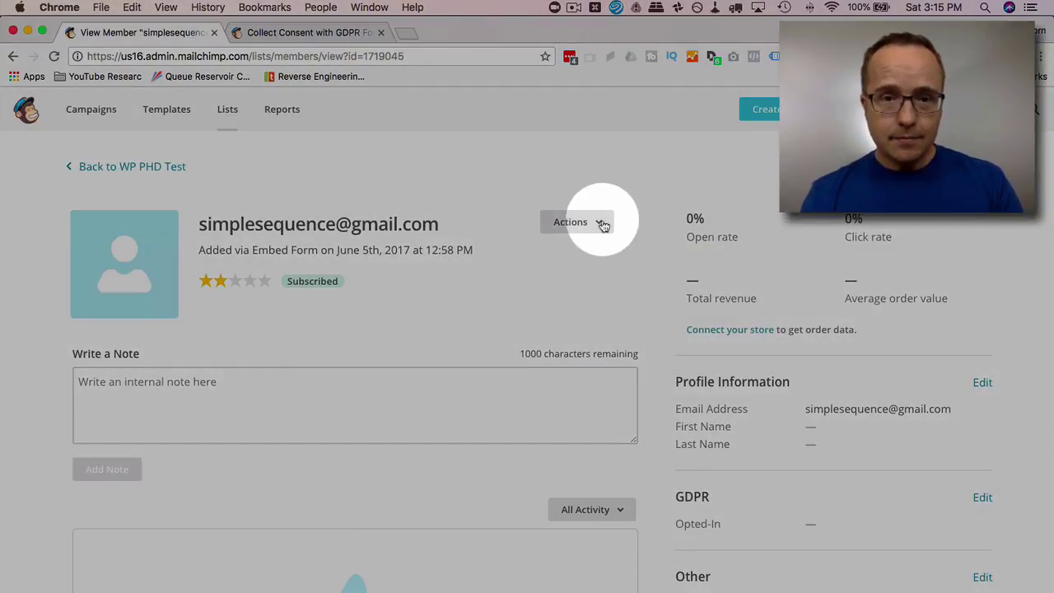
- Open the profile's Actions dropdown showing Unsubscribe, Export, Delete and Add VIP
{"action": "left_click", "coordinate": [602, 223]}
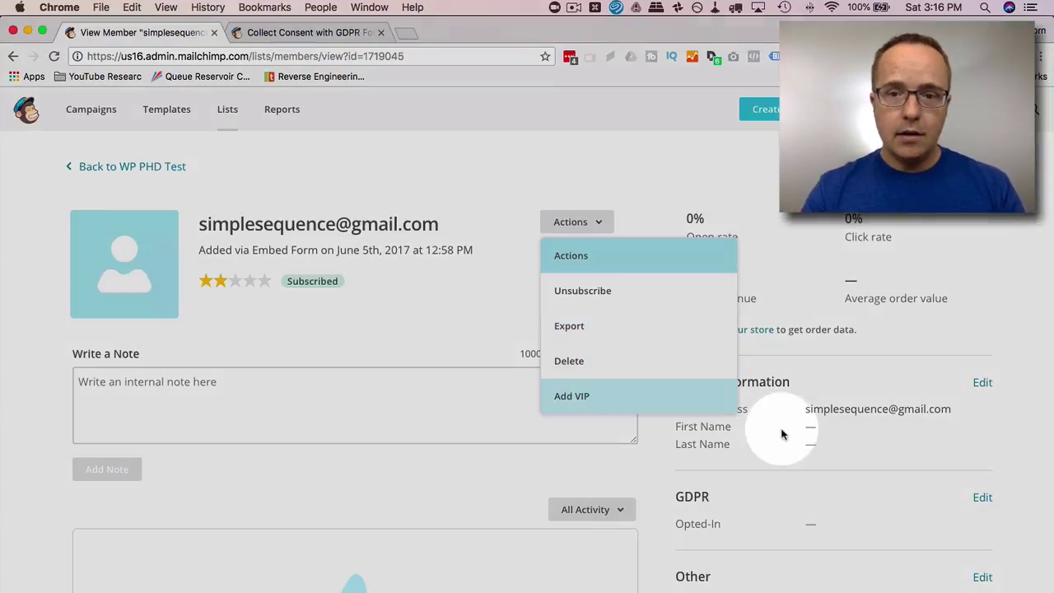
{"action": "left_click", "coordinate": [805, 441]}
{"action": "scroll", "coordinate": [807, 447], "scroll_direction": "down", "scroll_amount": 3}
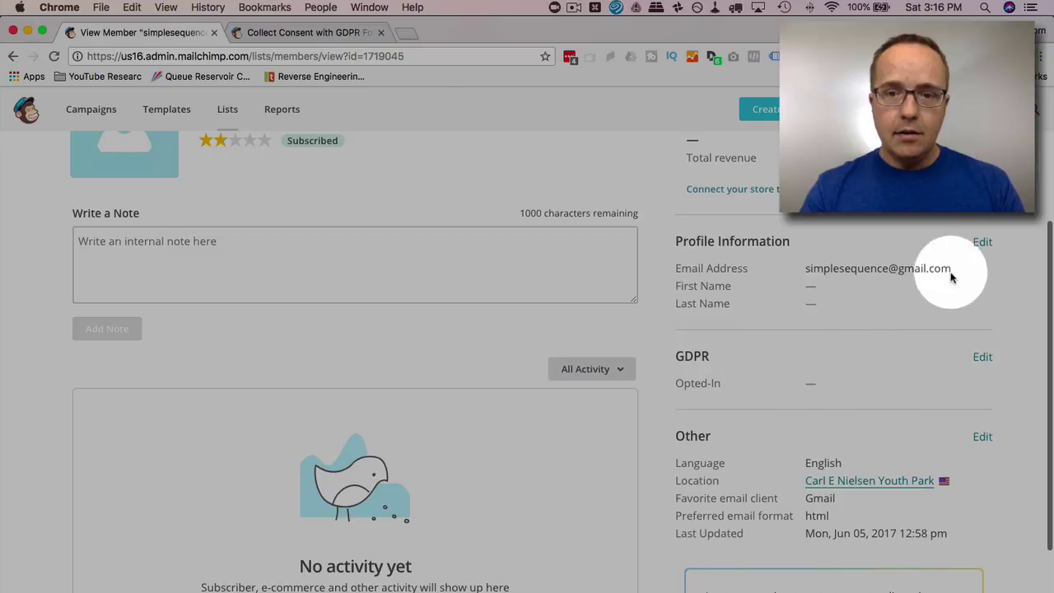
{"action": "scroll", "coordinate": [978, 437], "scroll_direction": "down", "scroll_amount": 1}
{"action": "scroll", "coordinate": [755, 500], "scroll_direction": "up", "scroll_amount": 5}
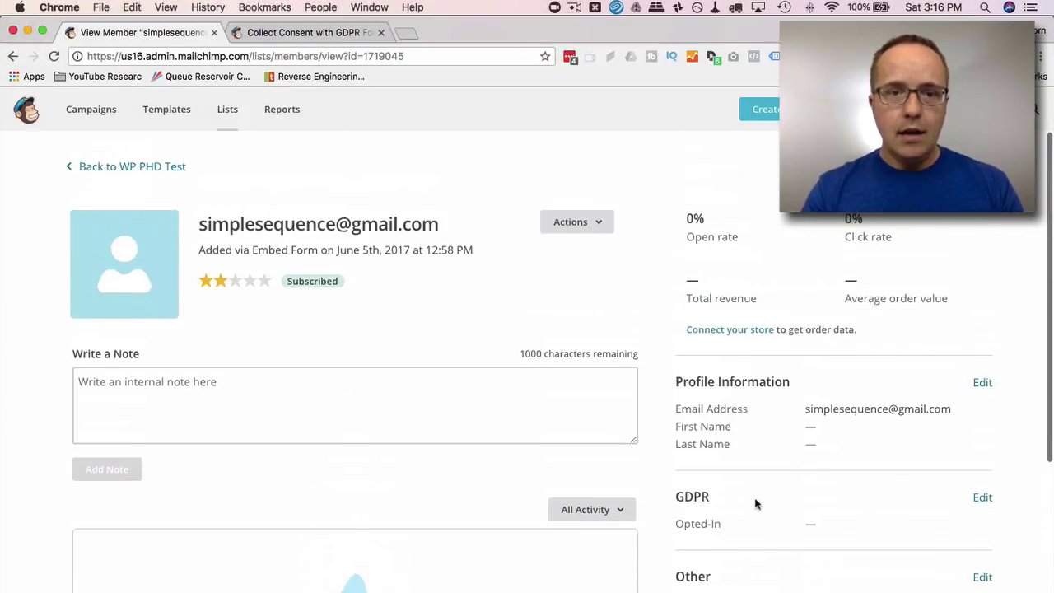
{"action": "left_click", "coordinate": [608, 233]}
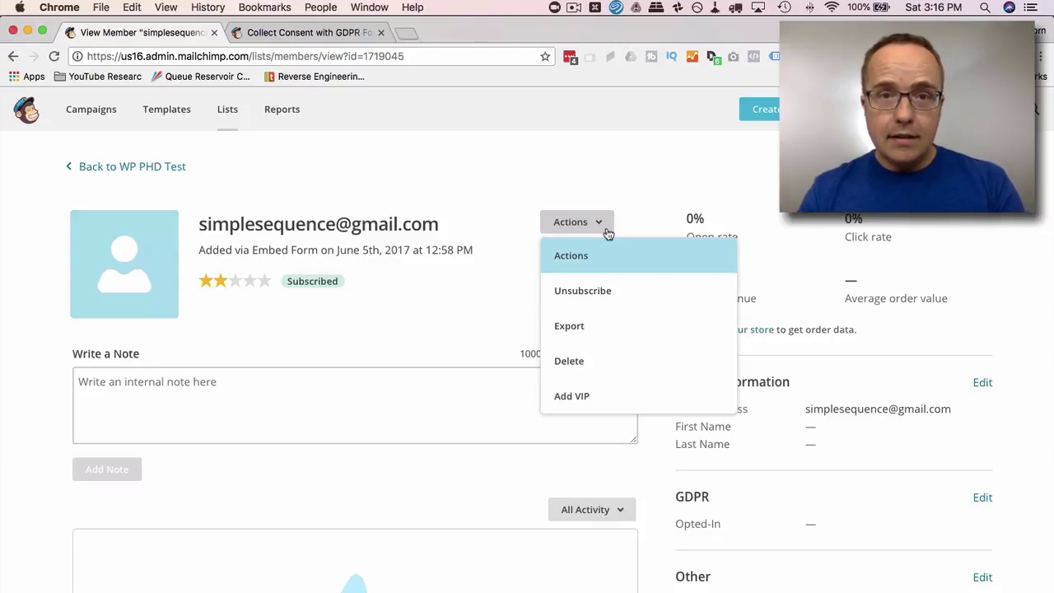